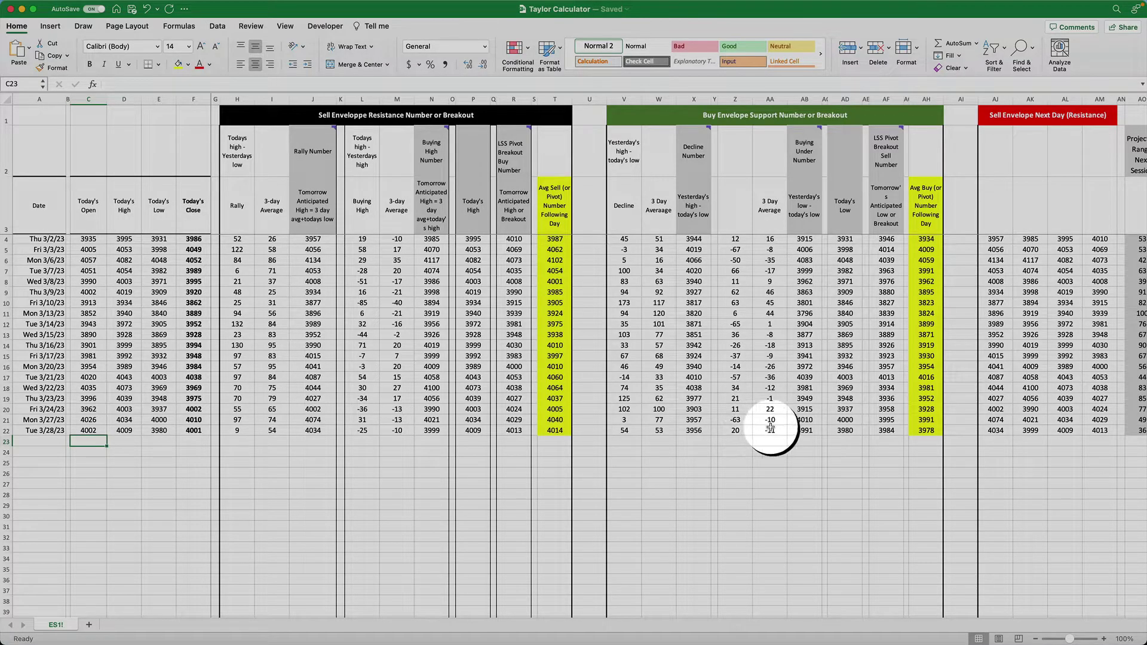
- Scroll across the empty Taylor Calculator sheet to view its Sell and Buy Envelope headers
{"action": "scroll", "coordinate": [804, 428], "scroll_direction": "right", "scroll_amount": 3}
{"action": "scroll", "coordinate": [813, 427], "scroll_direction": "right", "scroll_amount": 2}
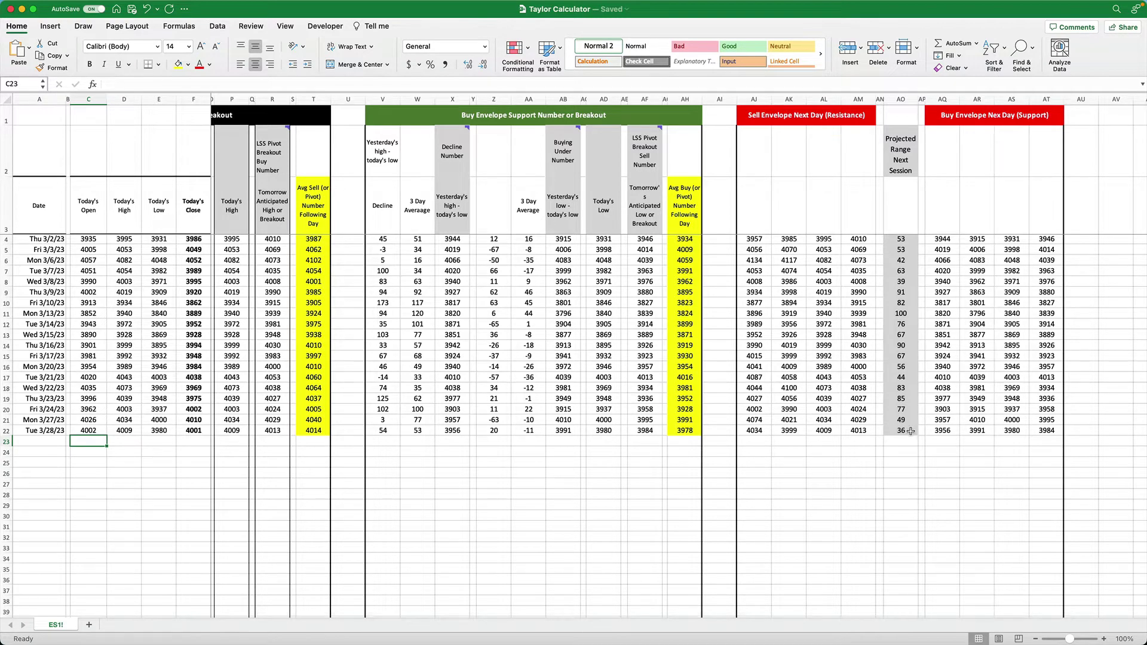
{"action": "scroll", "coordinate": [538, 389], "scroll_direction": "left", "scroll_amount": 5}
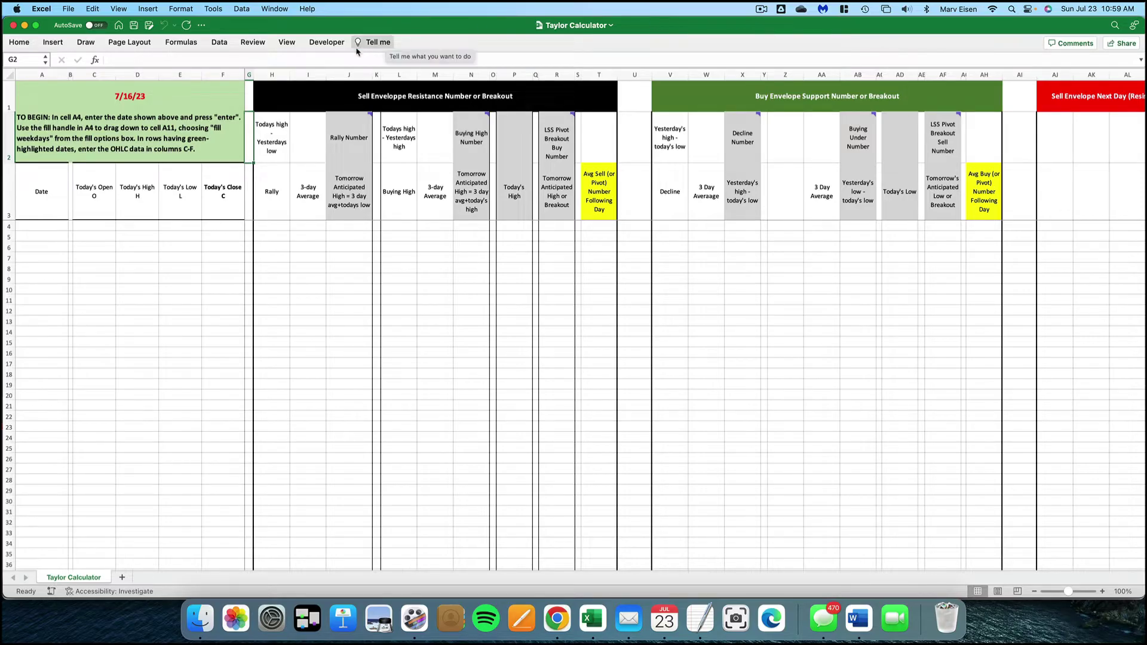
- Enter 7/16/23 in cell A4 so it displays as Sun 7/16/23
{"action": "left_click", "coordinate": [39, 227]}
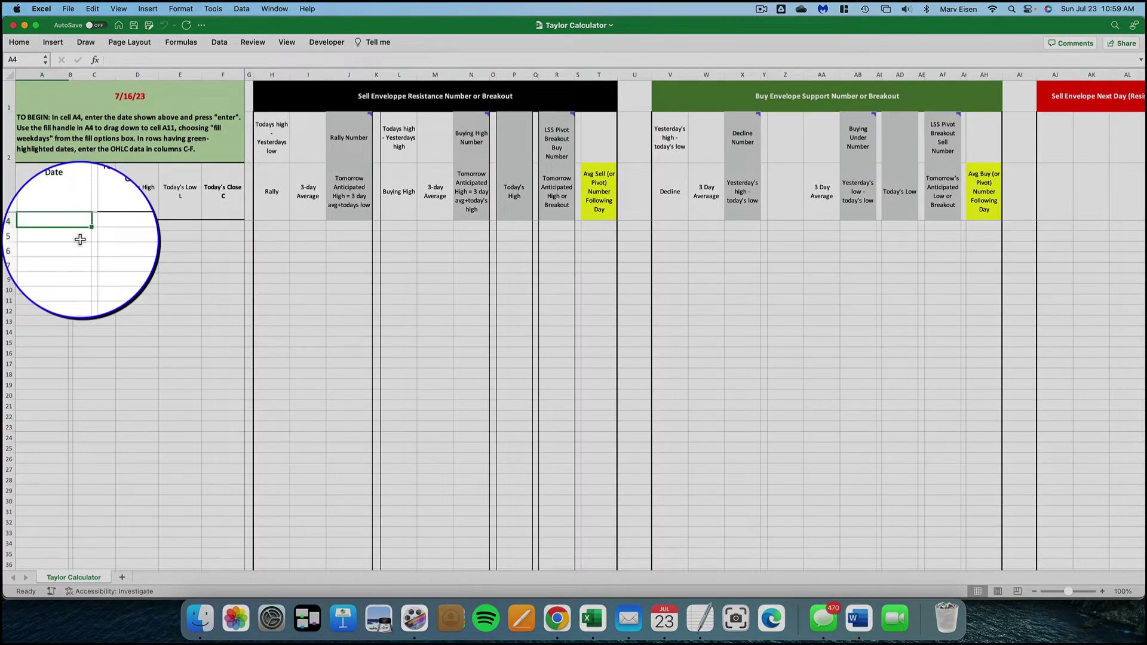
{"action": "type", "text": "7/16/"}
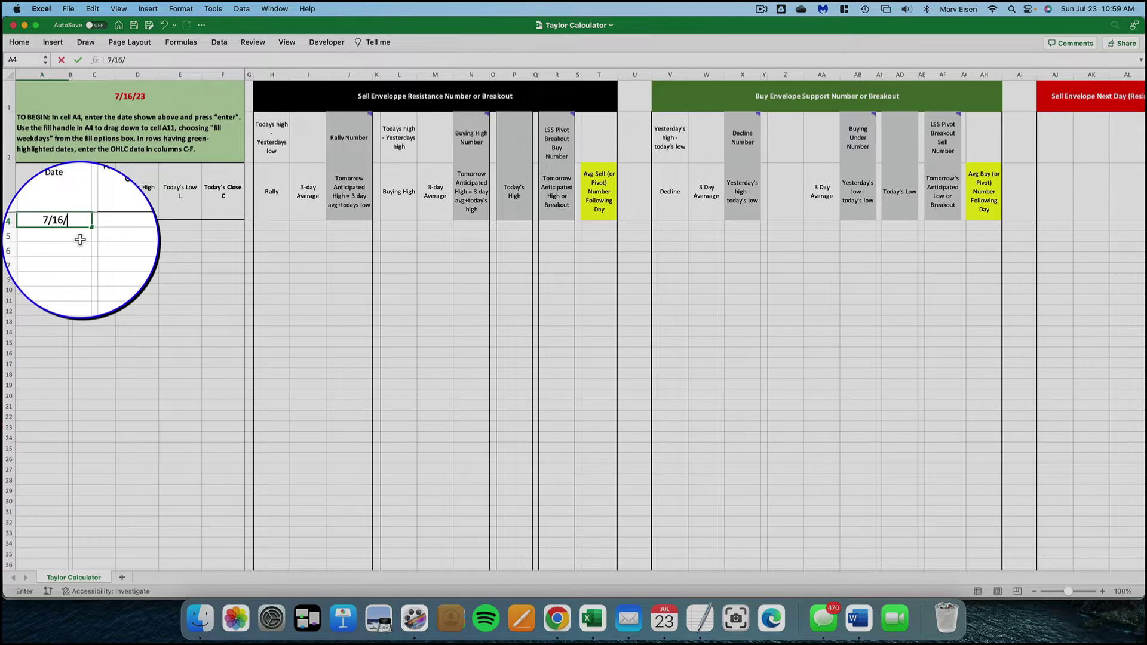
{"action": "type", "text": "23"}
{"action": "key", "text": "Return"}
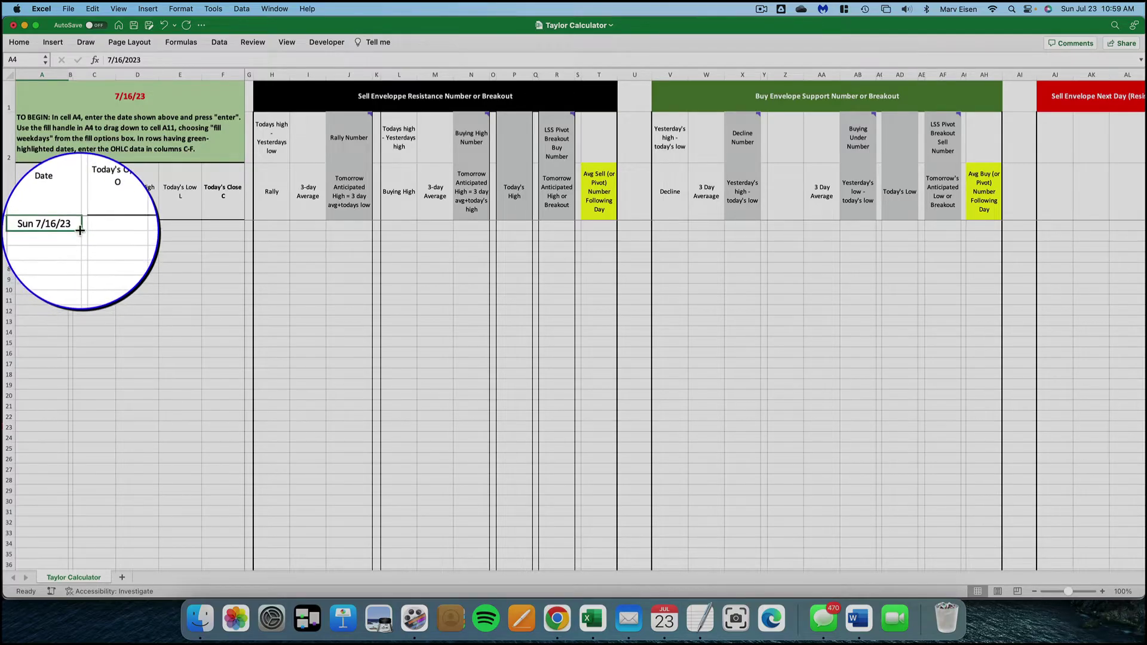
- Fill the dates from A4 down to A11 as weekdays only, ending at Tue 7/25/23
{"action": "left_click_drag", "start_coordinate": [80, 230], "coordinate": [80, 304]}
{"action": "left_click", "coordinate": [83, 316]}
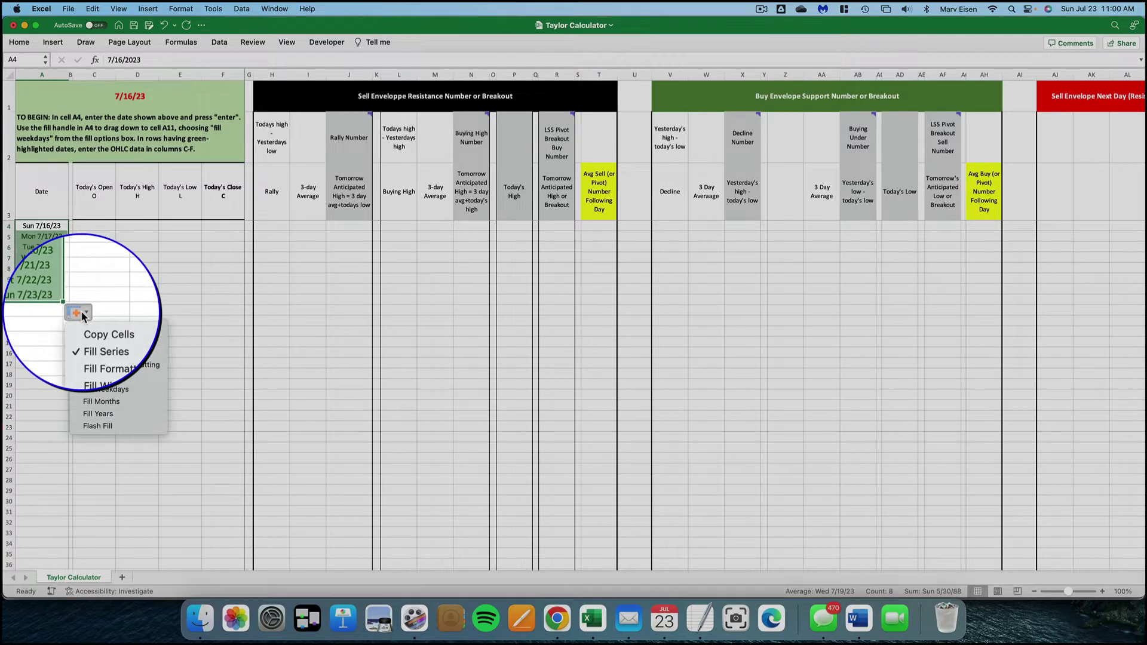
{"action": "left_click", "coordinate": [91, 391]}
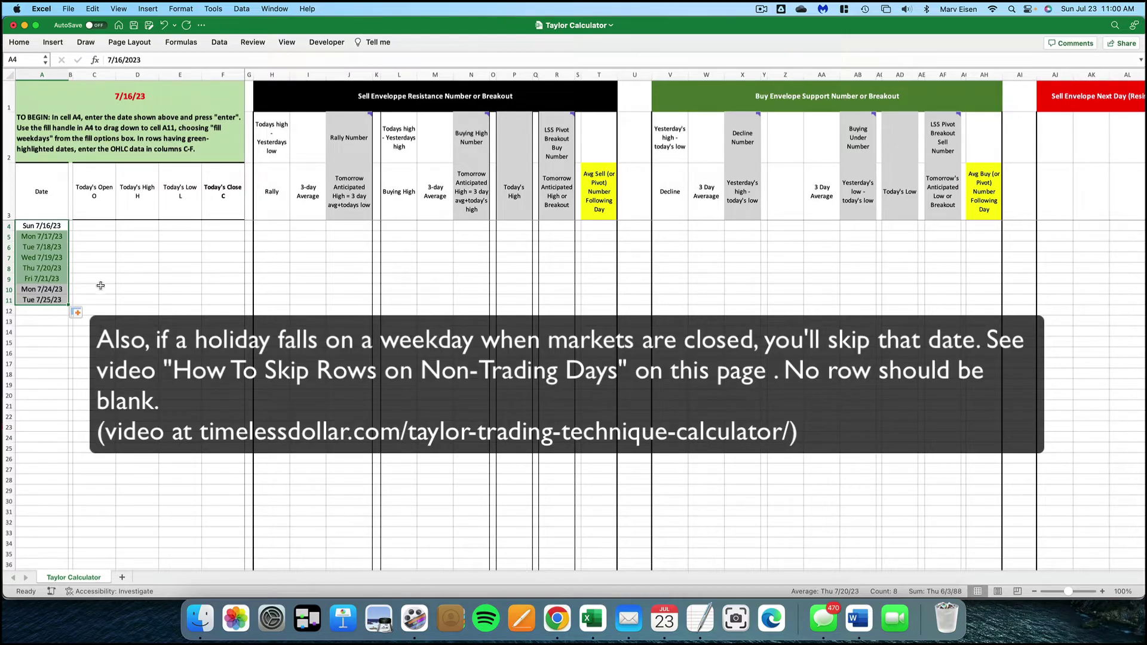
- Enter Mon 7/17/23 prices: open 4537, high 4566, low 4536, close 4554
{"action": "left_click", "coordinate": [85, 240]}
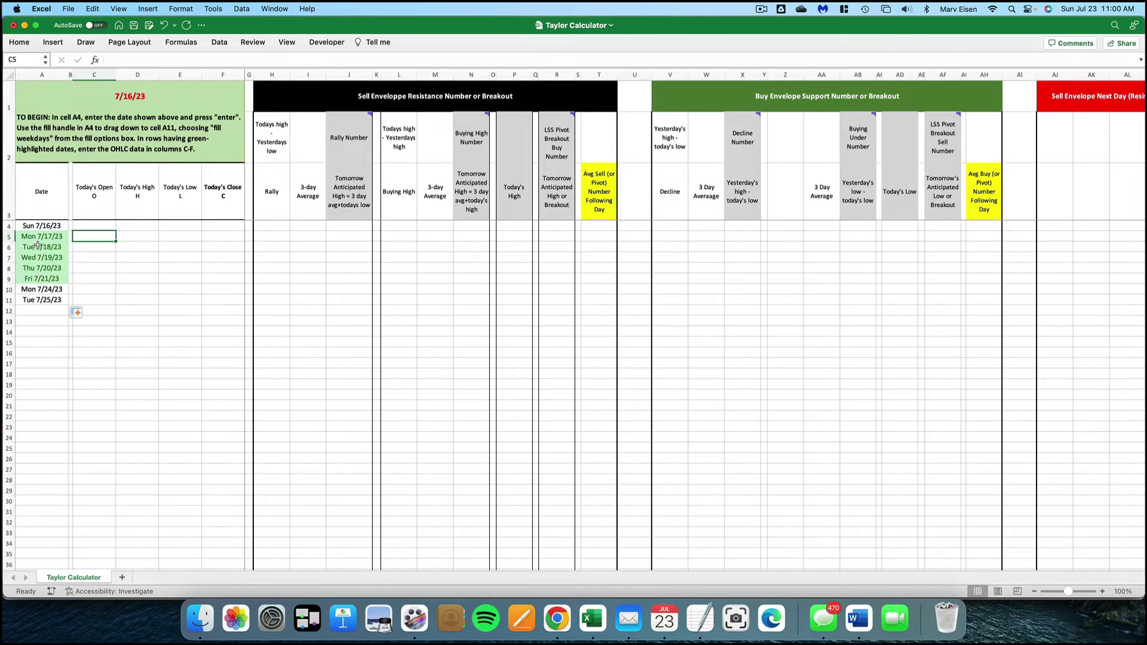
{"action": "type", "text": "4537"}
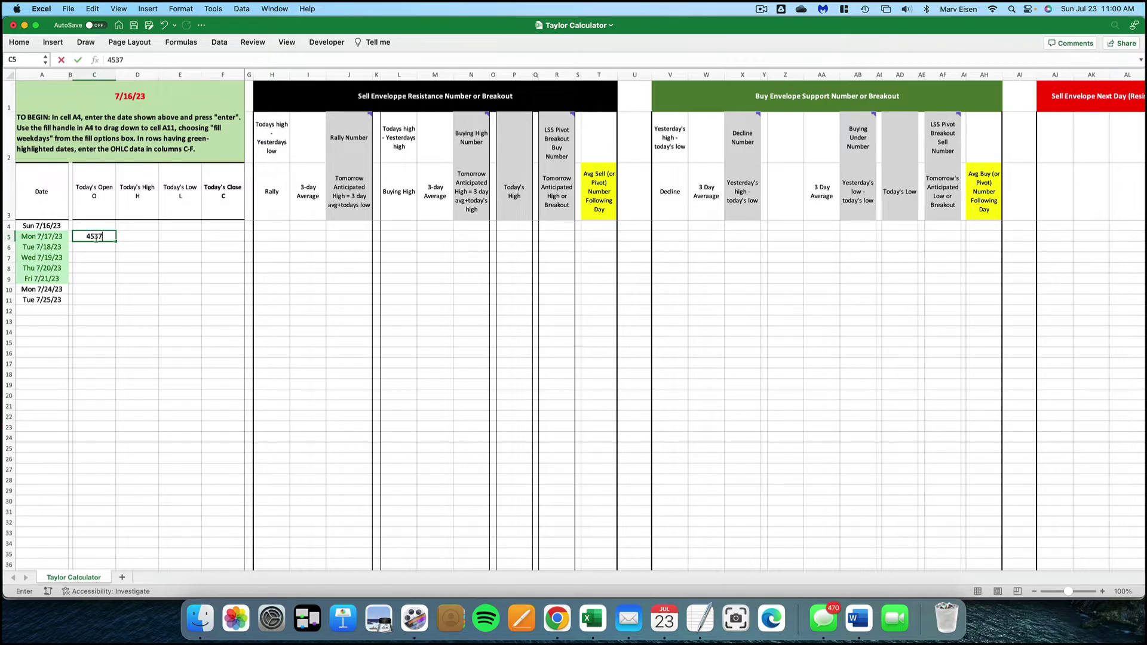
{"action": "key", "text": "Tab"}
{"action": "type", "text": "4566"}
{"action": "key", "text": "Tab"}
{"action": "type", "text": "4536"}
{"action": "key", "text": "Tab"}
{"action": "type", "text": "4554"}
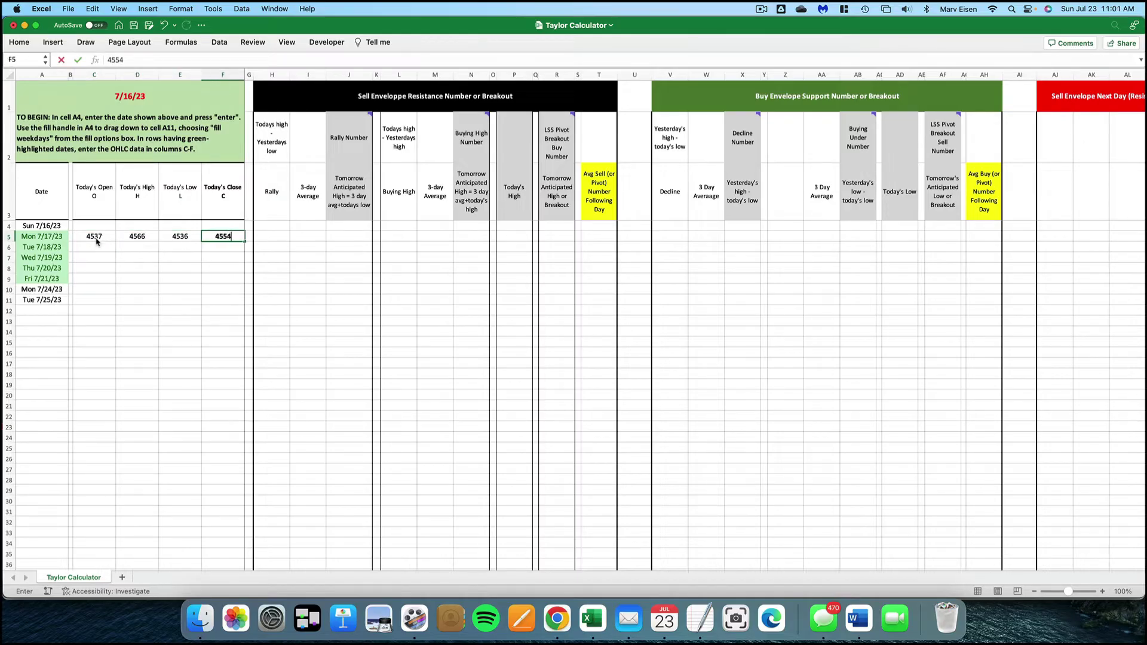
{"action": "key", "text": "Return"}
- Enter Tue 7/18/23 prices: open 4550, high 4594, low 4545, close 4588
{"action": "type", "text": "4550"}
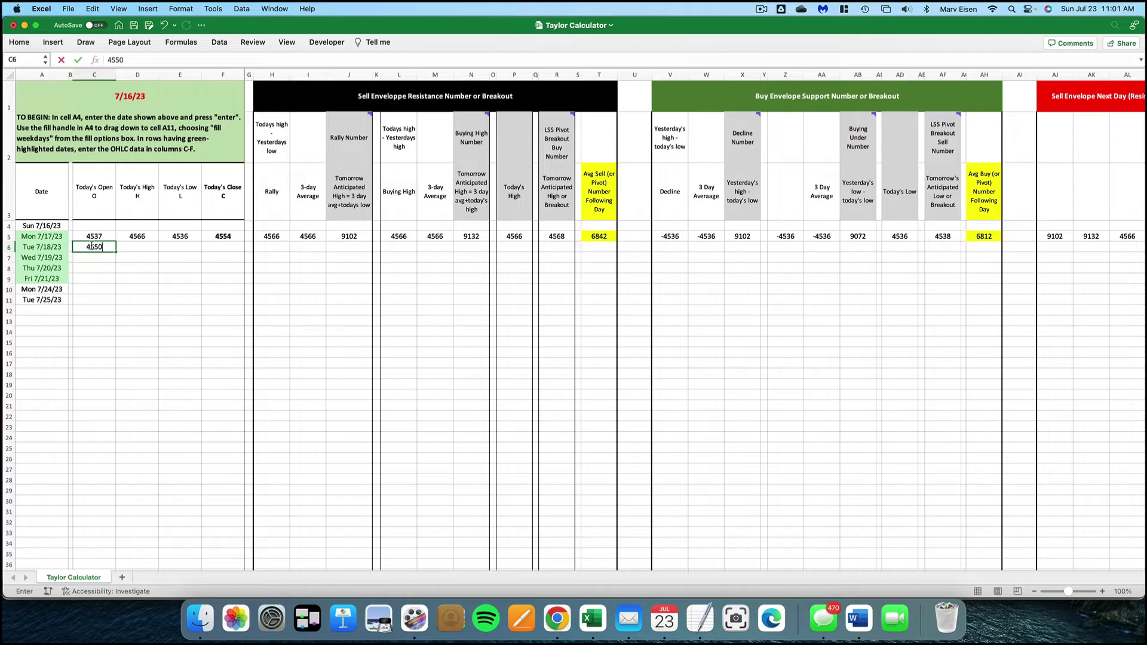
{"action": "key", "text": "Tab"}
{"action": "type", "text": "4594"}
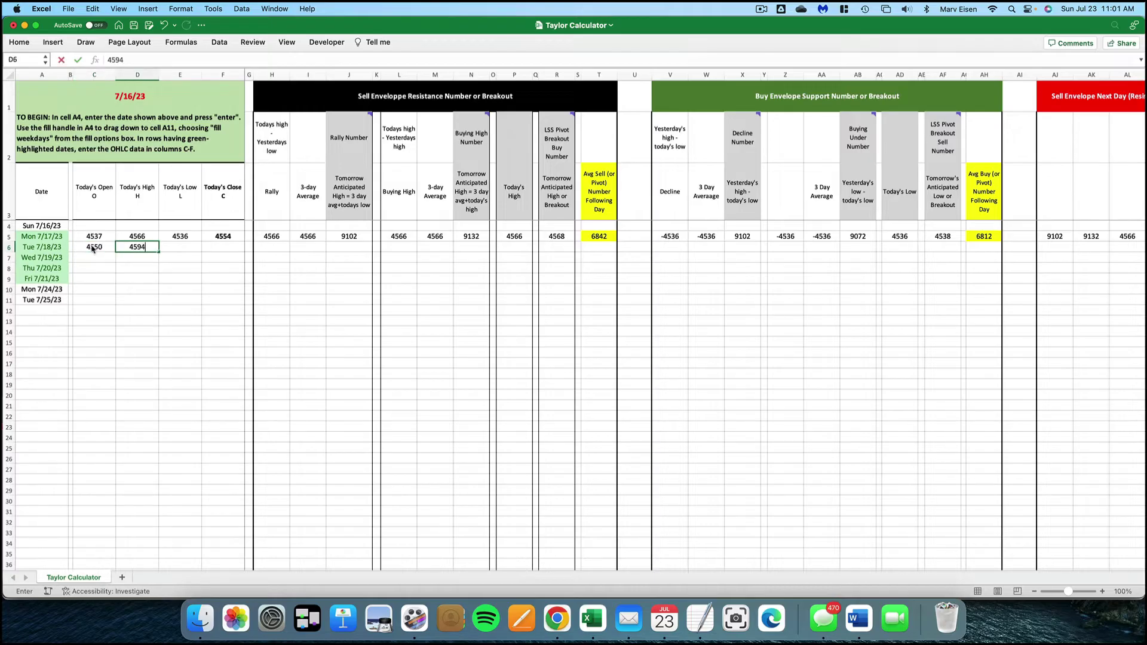
{"action": "key", "text": "Tab"}
{"action": "type", "text": "4545"}
{"action": "key", "text": "Tab"}
{"action": "type", "text": "45"}
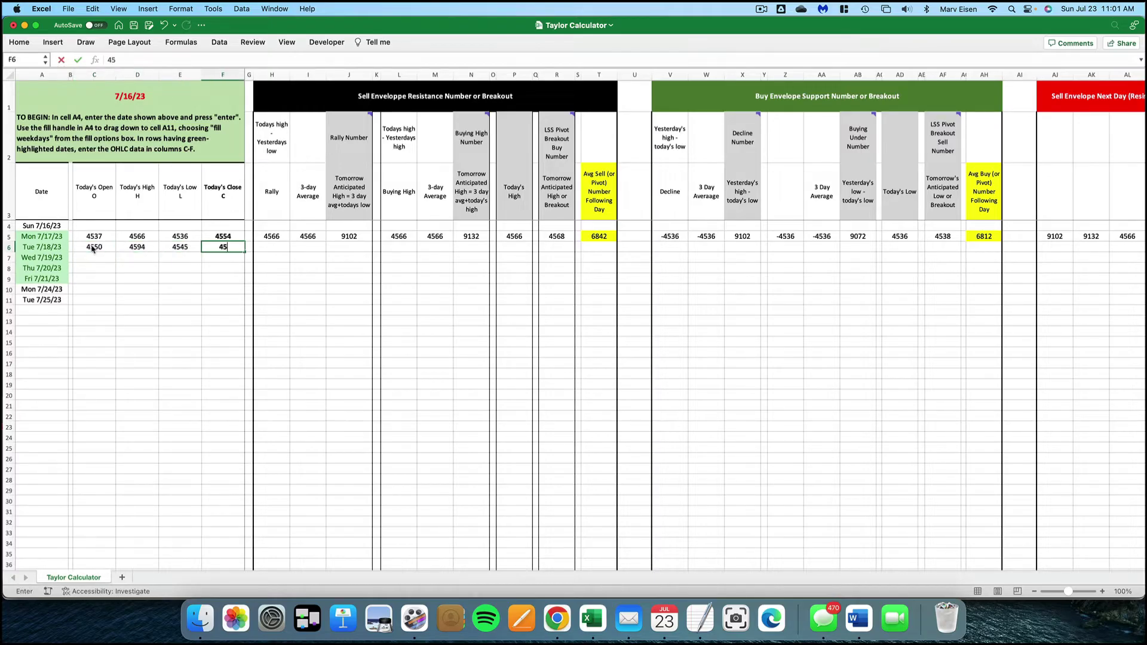
{"action": "type", "text": "88"}
{"action": "key", "text": "Return"}
- Enter Wed 7/19/23 prices: open 4555, high 4609, low 4589, close 4596
{"action": "type", "text": "4555"}
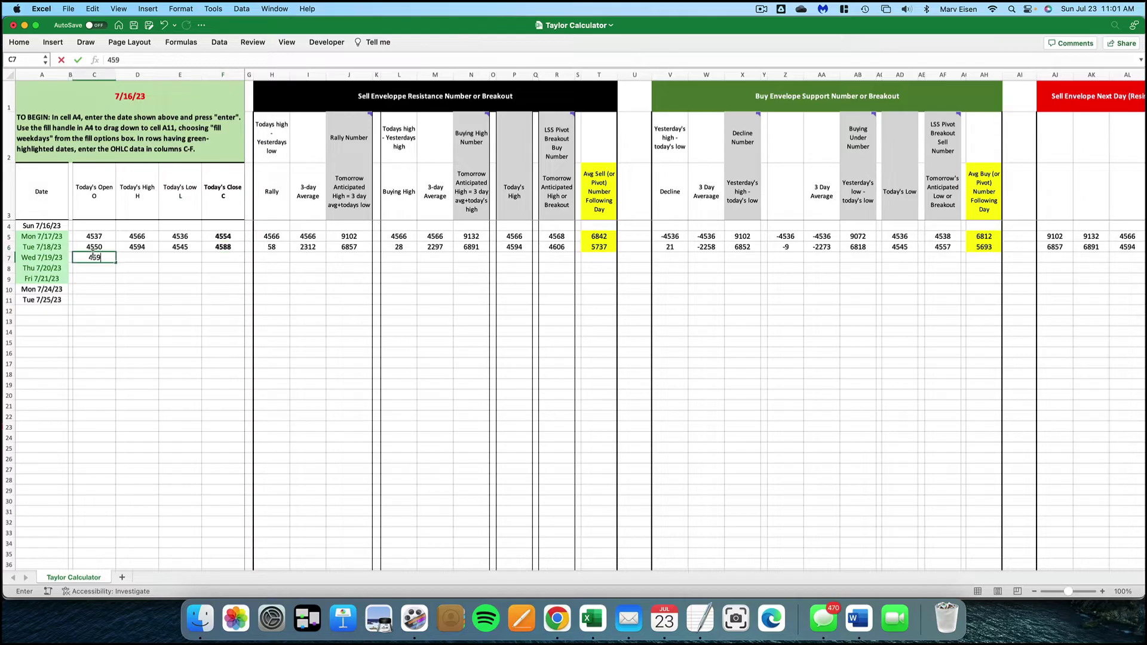
{"action": "key", "text": "Tab"}
{"action": "type", "text": "4609"}
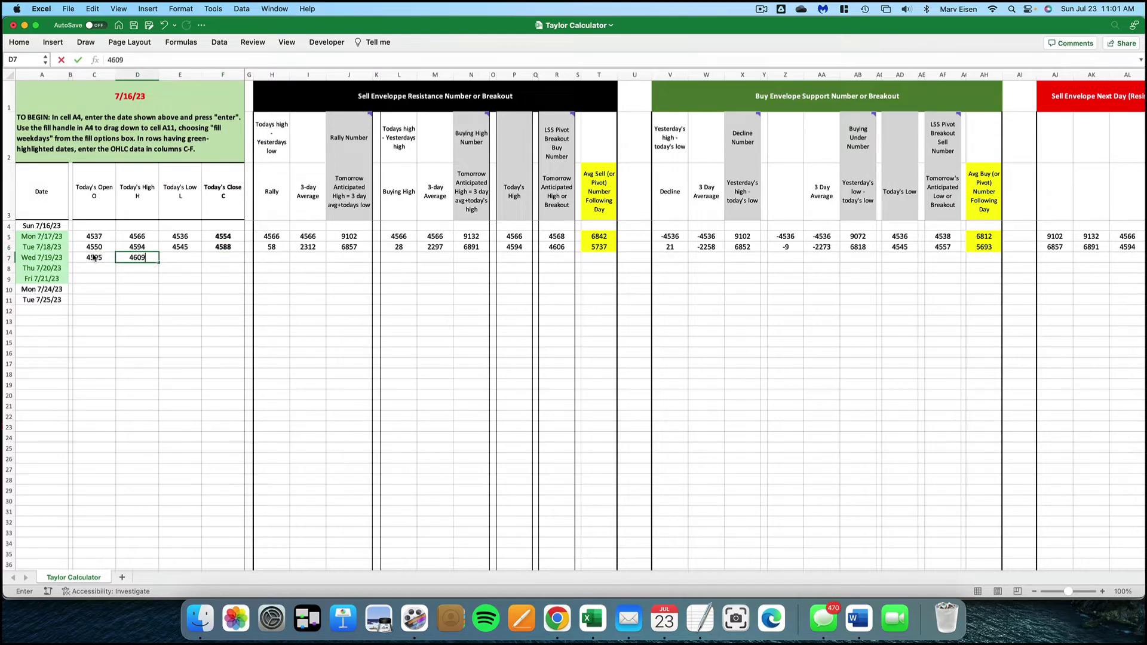
{"action": "key", "text": "Tab"}
{"action": "type", "text": "4589"}
{"action": "key", "text": "Tab"}
{"action": "type", "text": "4596"}
{"action": "key", "text": "Return"}
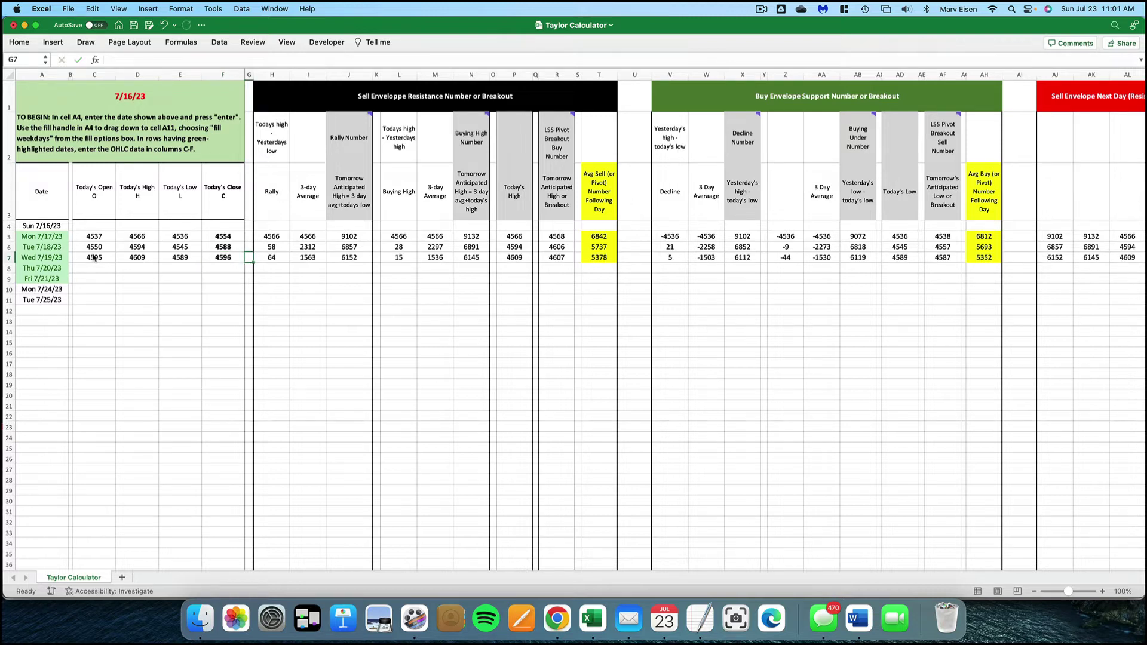
- Enter Thu 7/20/23 prices: open 4584, high 4594, low 4557, close 4565
{"action": "type", "text": "4584"}
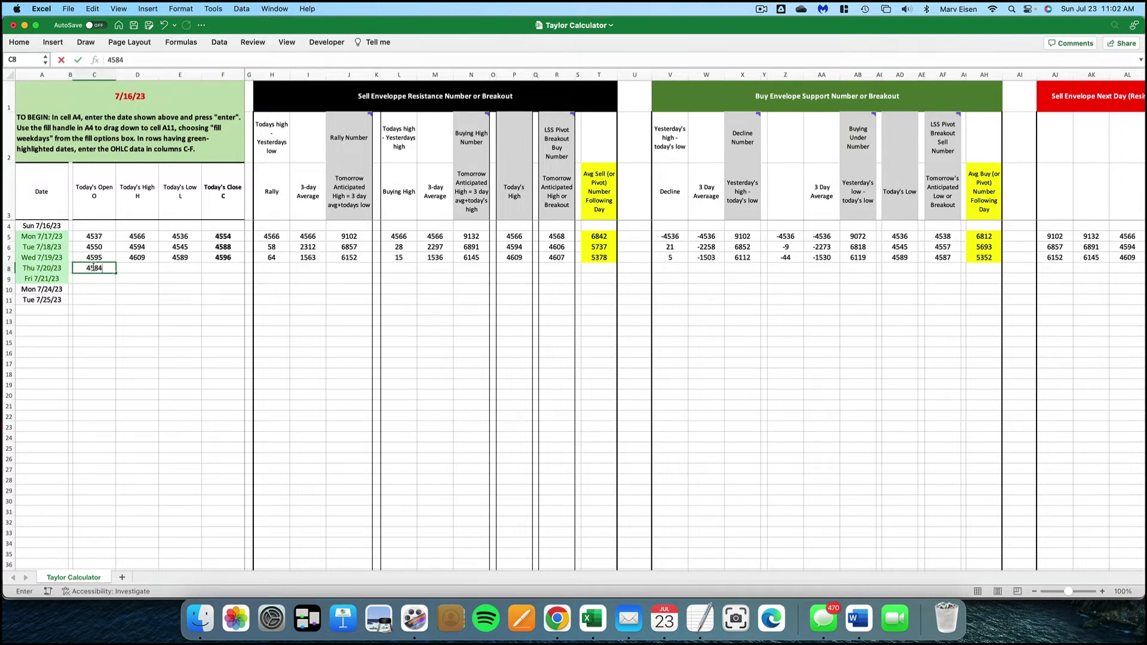
{"action": "key", "text": "Tab"}
{"action": "type", "text": "4594"}
{"action": "key", "text": "Tab"}
{"action": "type", "text": "4557"}
{"action": "key", "text": "Tab"}
{"action": "type", "text": "4565"}
{"action": "key", "text": "Return"}
- Enter Fri 7/21/23 prices: open 4582, high 4584, low 4563, close 4564
{"action": "type", "text": "4582"}
{"action": "key", "text": "Tab"}
{"action": "type", "text": "45"}
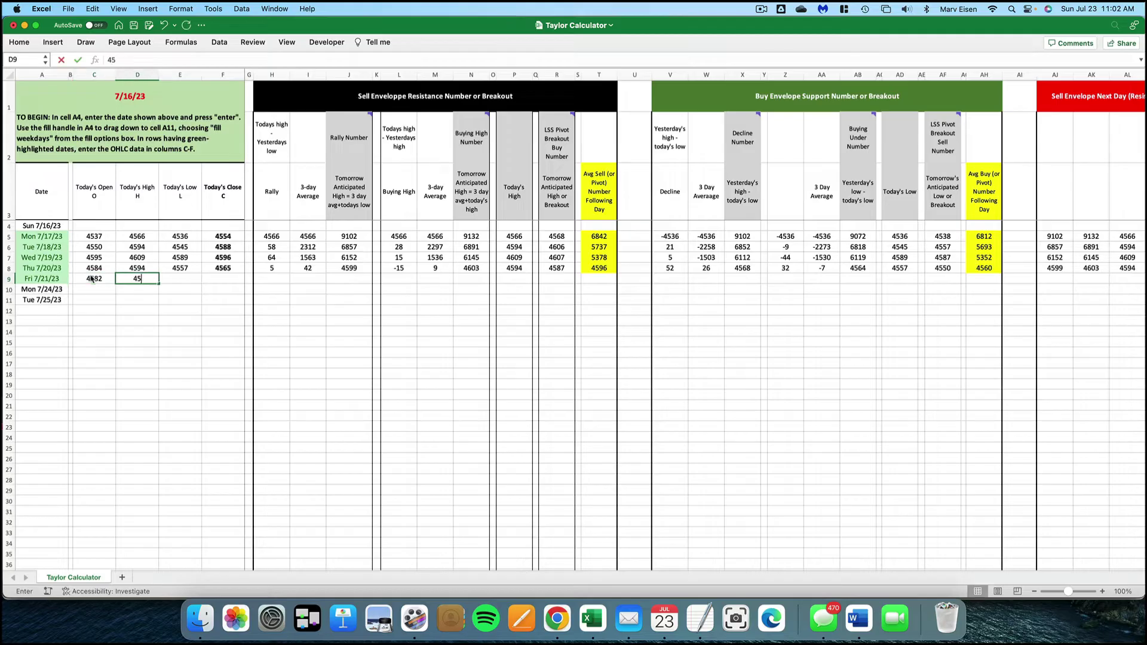
{"action": "type", "text": "84"}
{"action": "key", "text": "Tab"}
{"action": "type", "text": "4563"}
{"action": "key", "text": "Tab"}
{"action": "type", "text": "4564"}
{"action": "key", "text": "Tab"}
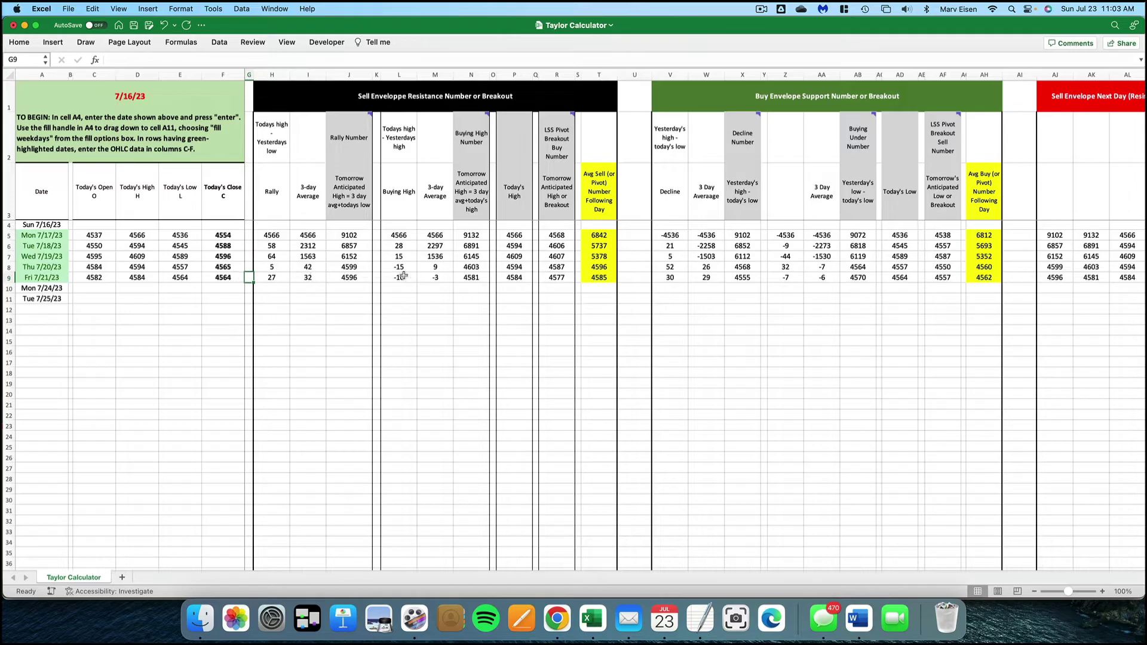
{"action": "scroll", "coordinate": [512, 279], "scroll_direction": "right", "scroll_amount": 4}
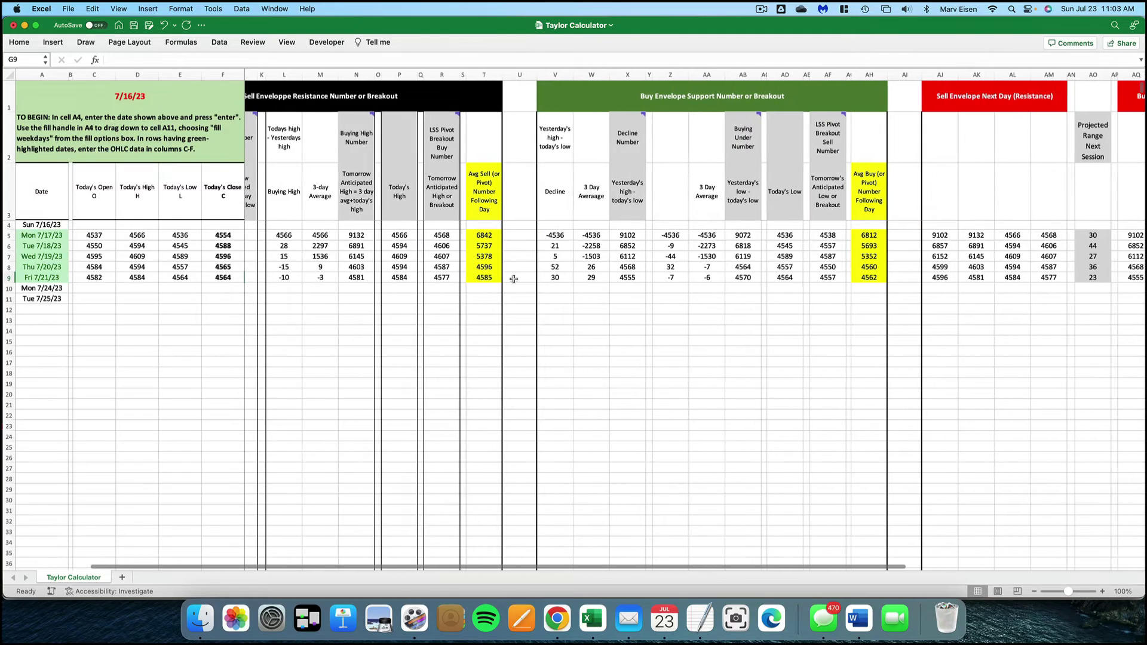
{"action": "scroll", "coordinate": [722, 281], "scroll_direction": "right", "scroll_amount": 5}
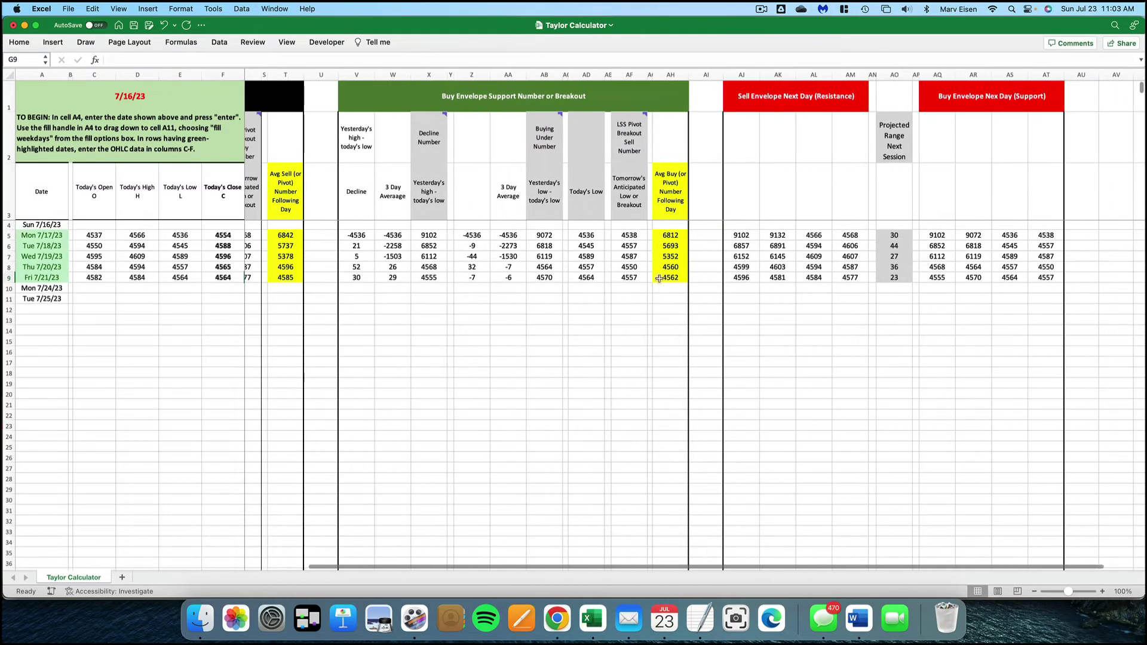
{"action": "scroll", "coordinate": [664, 280], "scroll_direction": "left", "scroll_amount": 3}
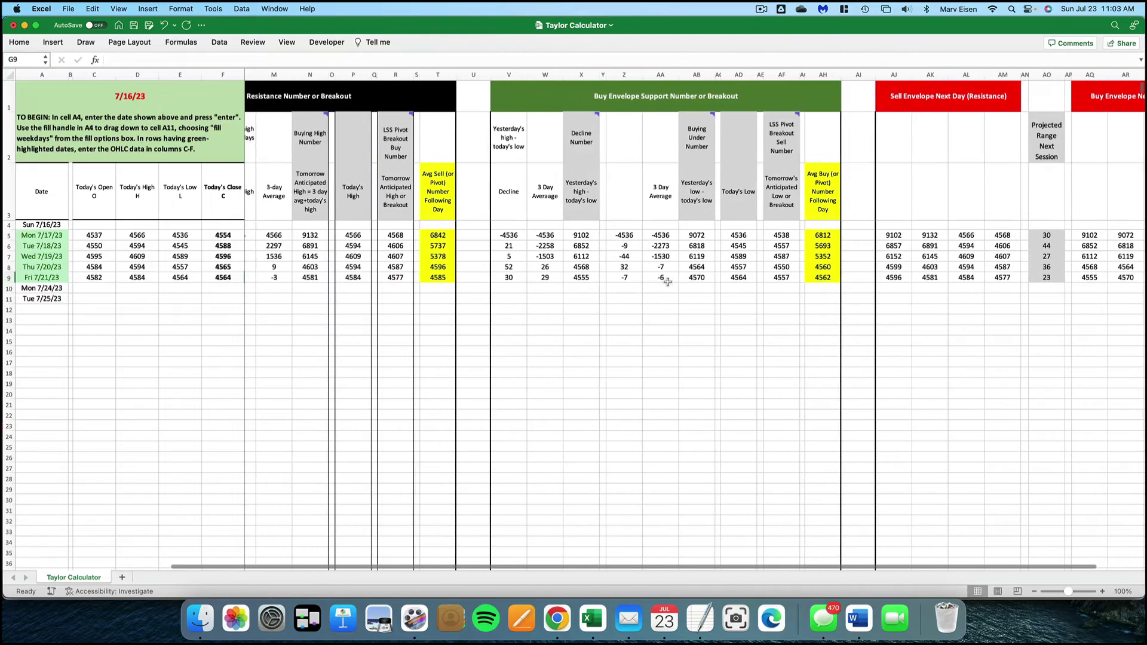
{"action": "scroll", "coordinate": [668, 281], "scroll_direction": "left", "scroll_amount": 3}
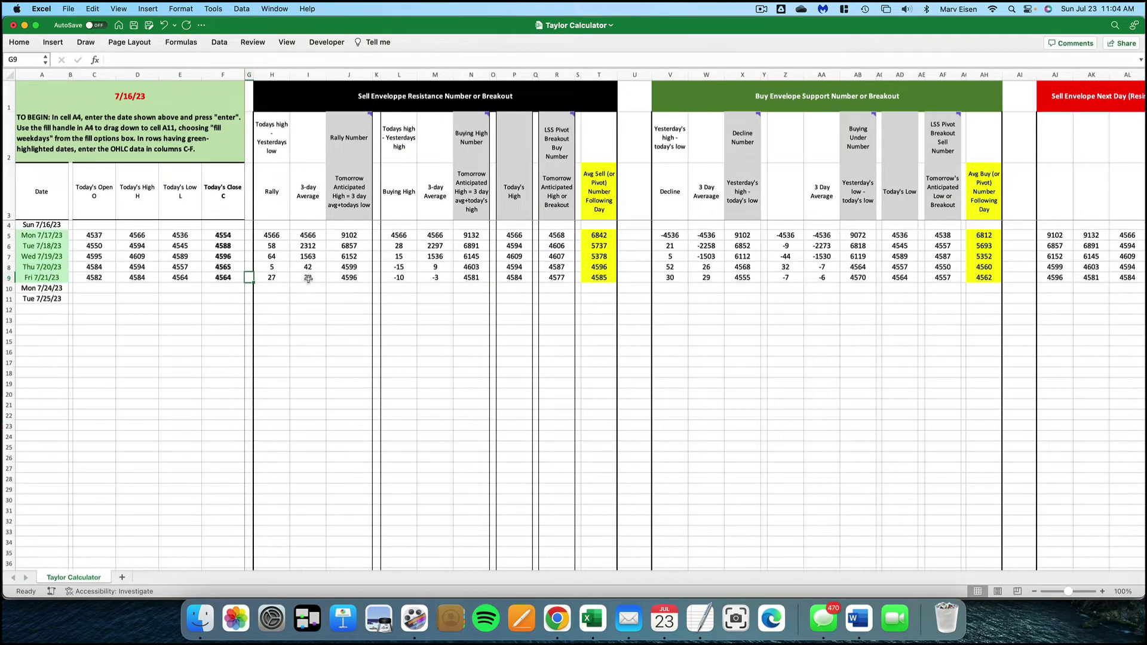
- Open the File menu to reach Save As
{"action": "left_click", "coordinate": [68, 9]}
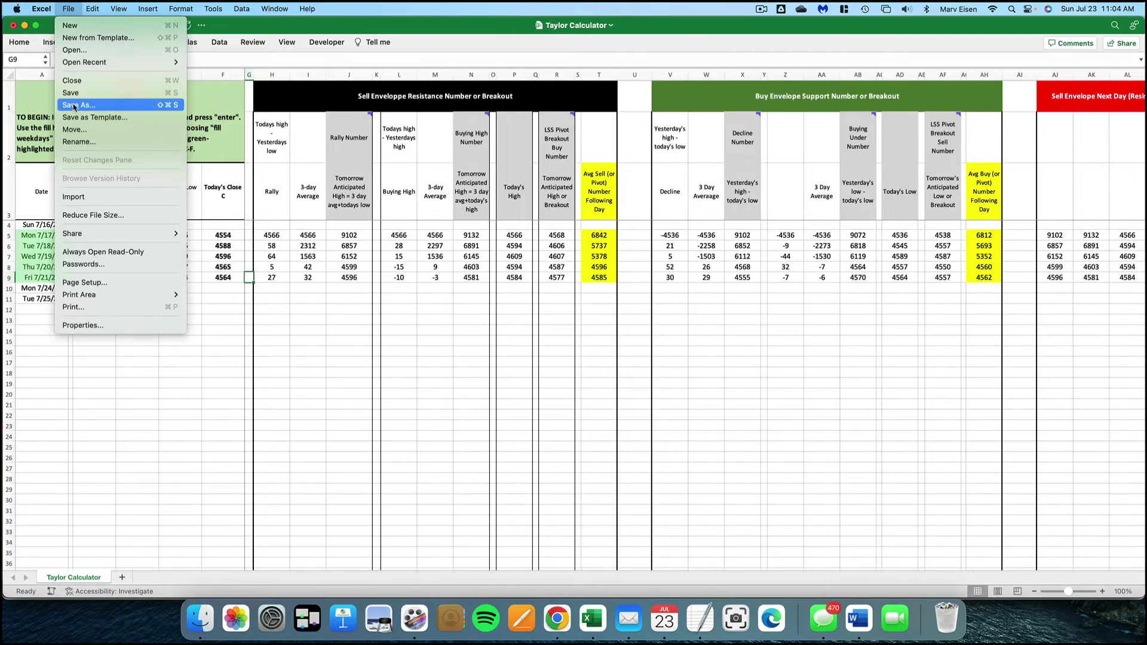
- Stop the ScreenFlow screen recording from the menu bar
{"action": "left_click", "coordinate": [68, 8]}
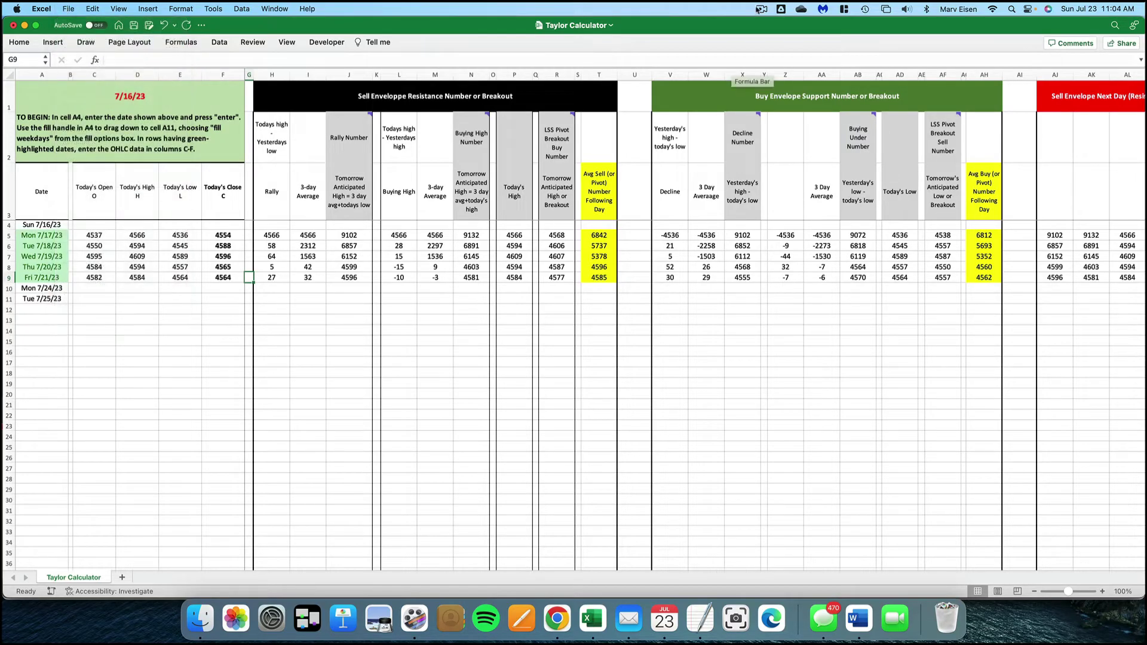
{"action": "left_click", "coordinate": [761, 9]}
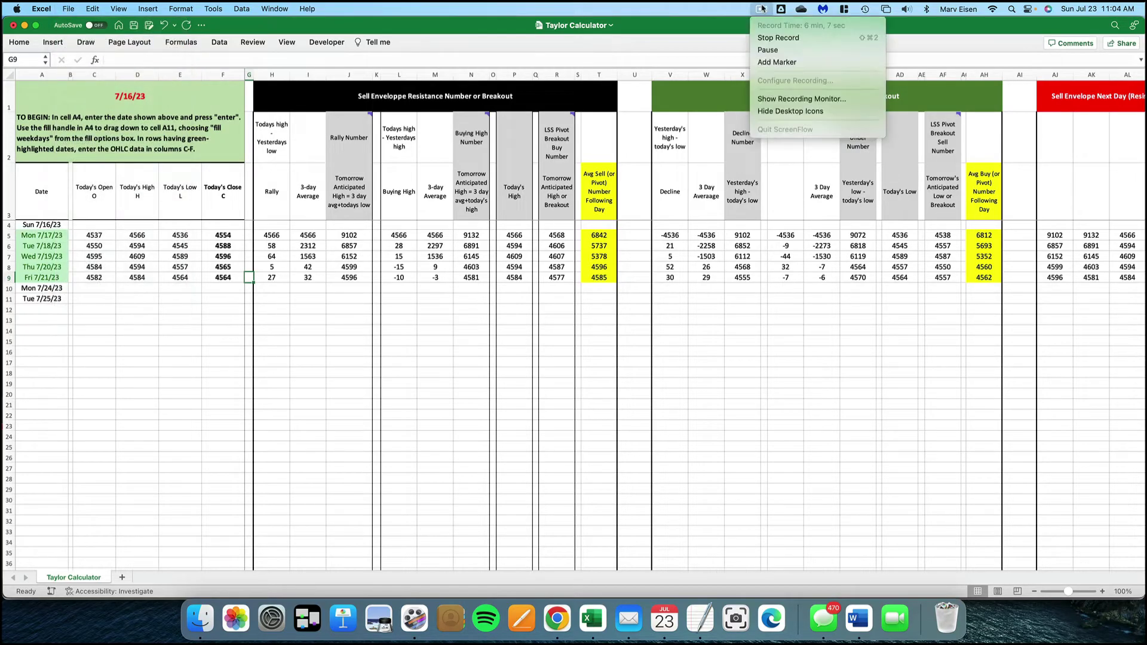
{"action": "left_click", "coordinate": [763, 37]}
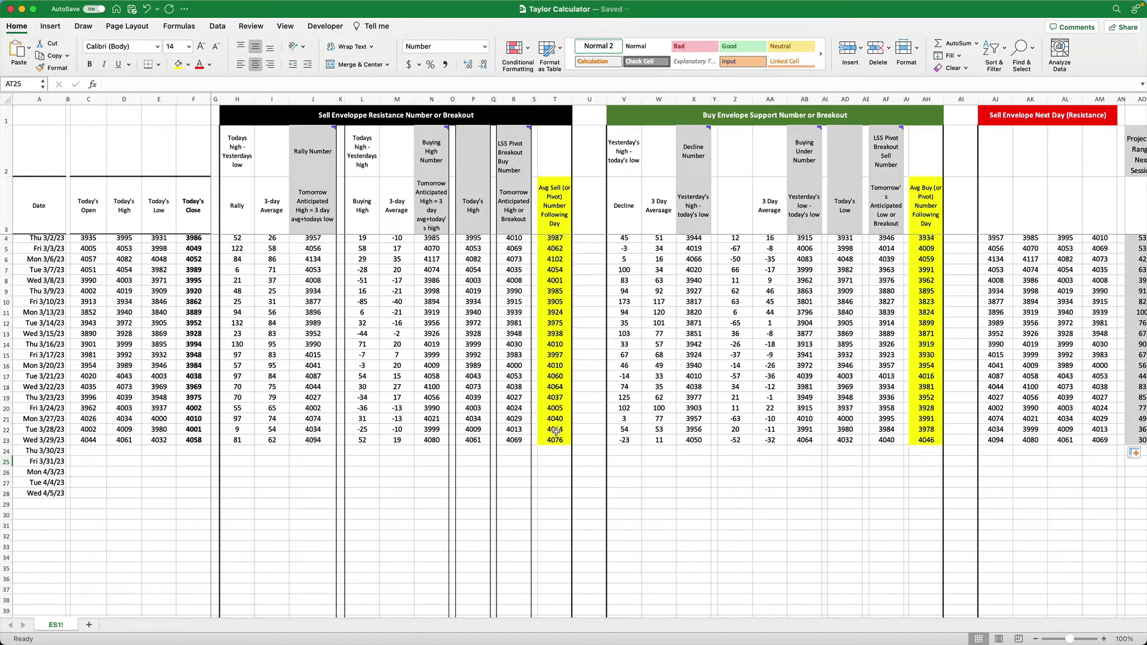
{"action": "key", "text": "super+z"}
{"action": "left_click", "coordinate": [540, 441]}
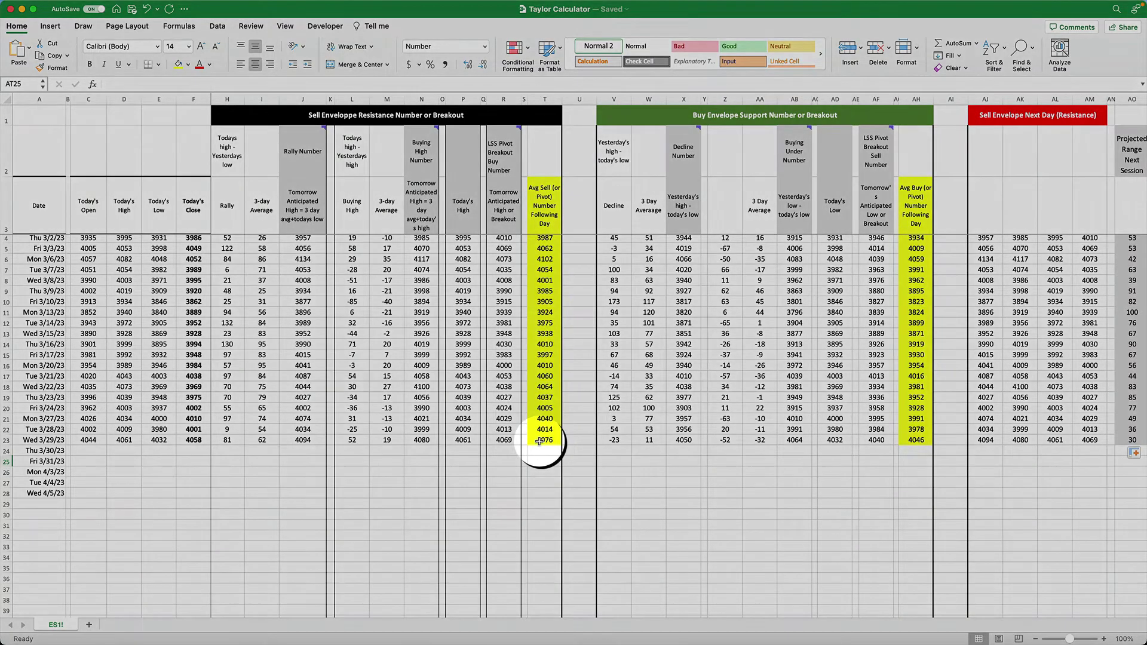
{"action": "scroll", "coordinate": [743, 452], "scroll_direction": "right", "scroll_amount": 5}
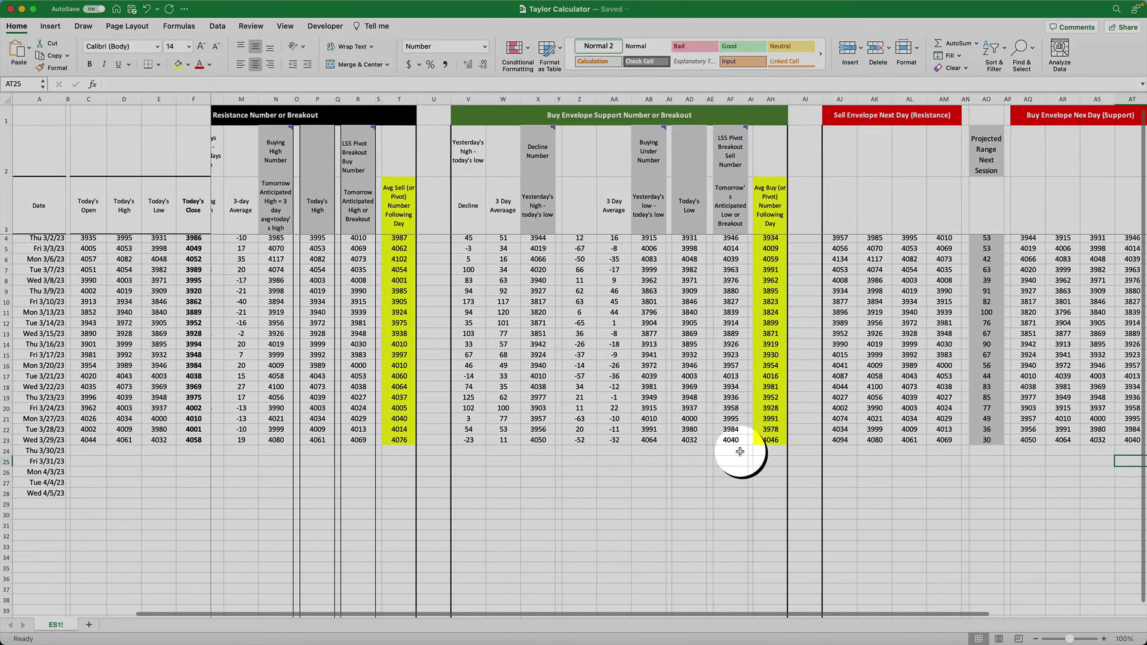
{"action": "scroll", "coordinate": [759, 446], "scroll_direction": "right", "scroll_amount": 3}
{"action": "scroll", "coordinate": [759, 446], "scroll_direction": "right", "scroll_amount": 4}
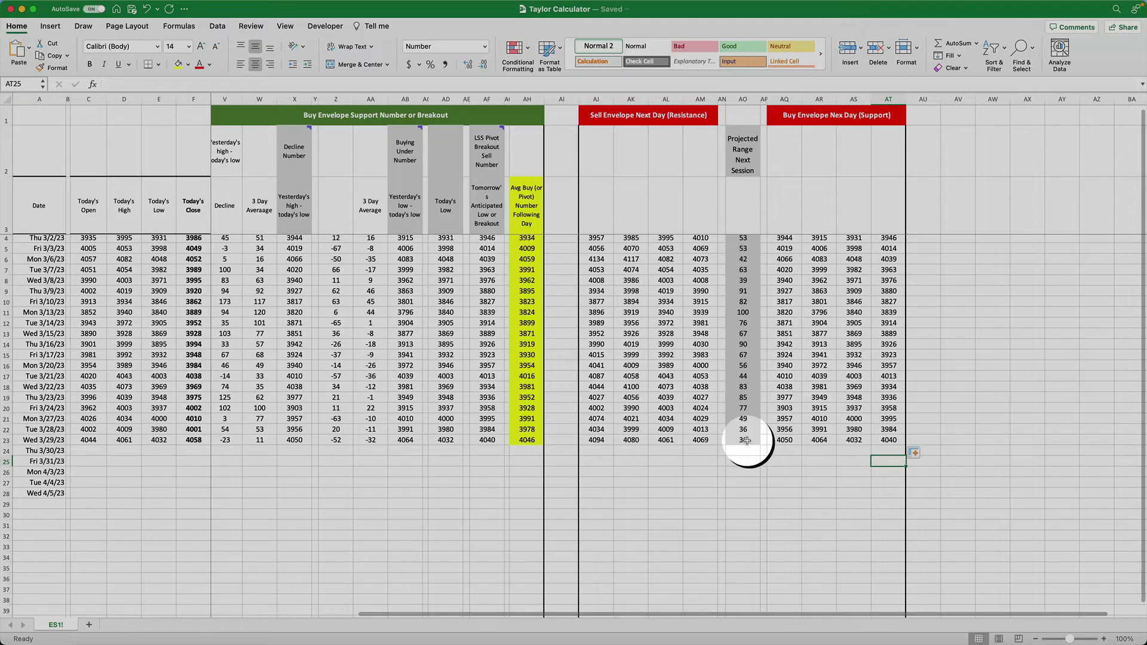
{"action": "scroll", "coordinate": [746, 442], "scroll_direction": "left", "scroll_amount": 9}
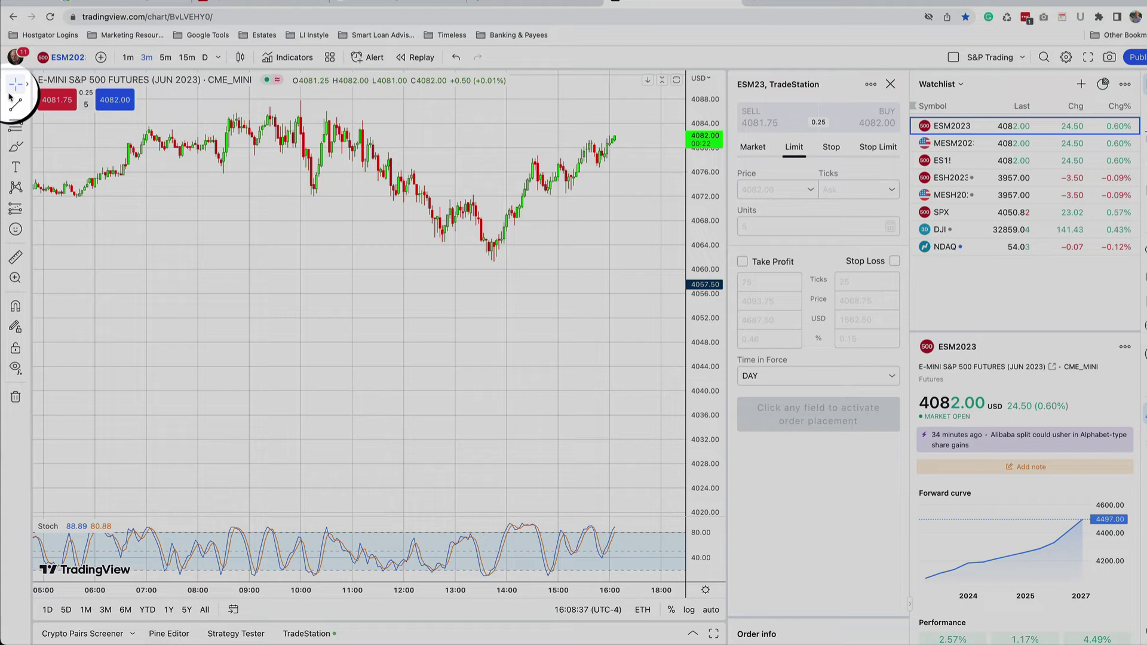
- Draw a parallel channel from 4076 (09:30 to 16:00) down to 4046
{"action": "left_click", "coordinate": [27, 104]}
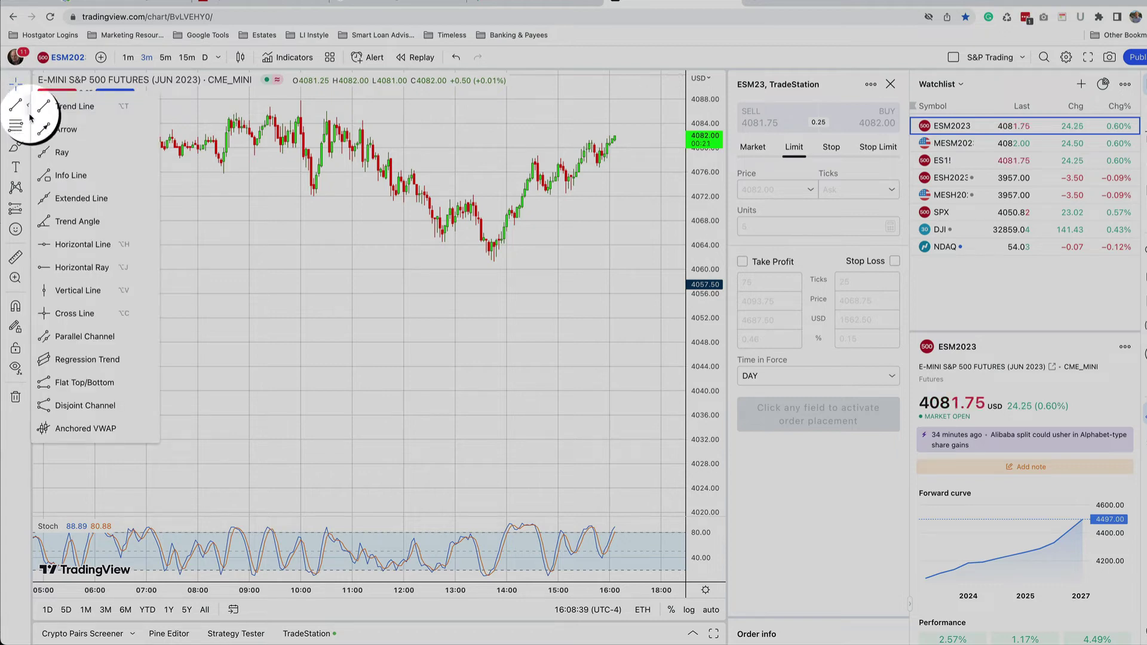
{"action": "left_click", "coordinate": [46, 337]}
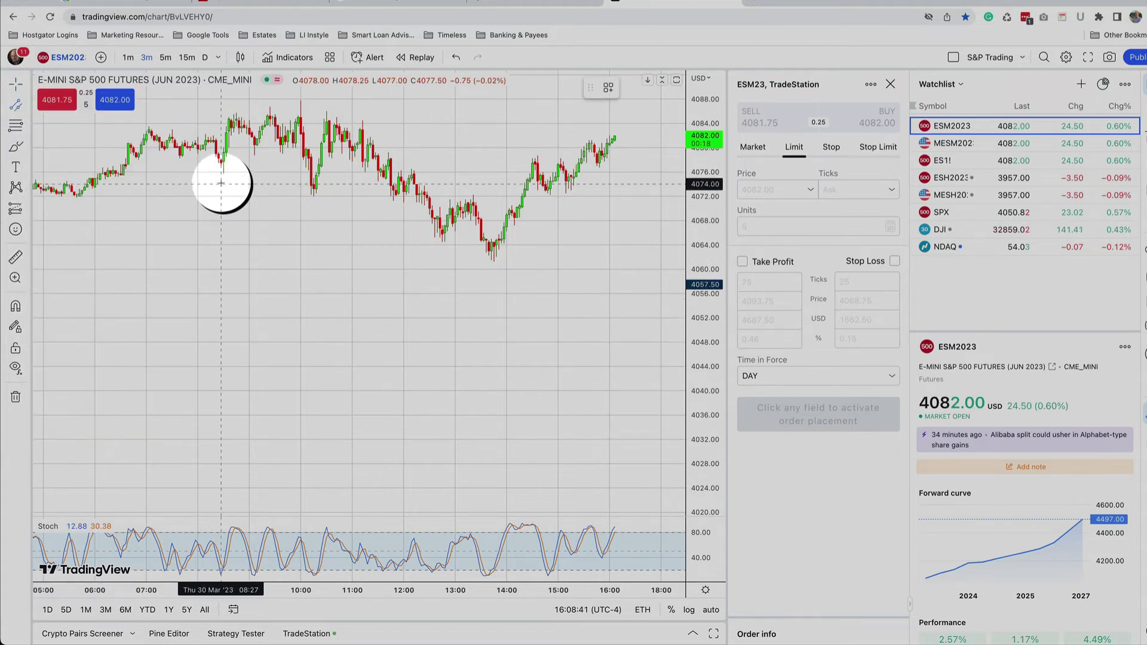
{"action": "left_click", "coordinate": [273, 173]}
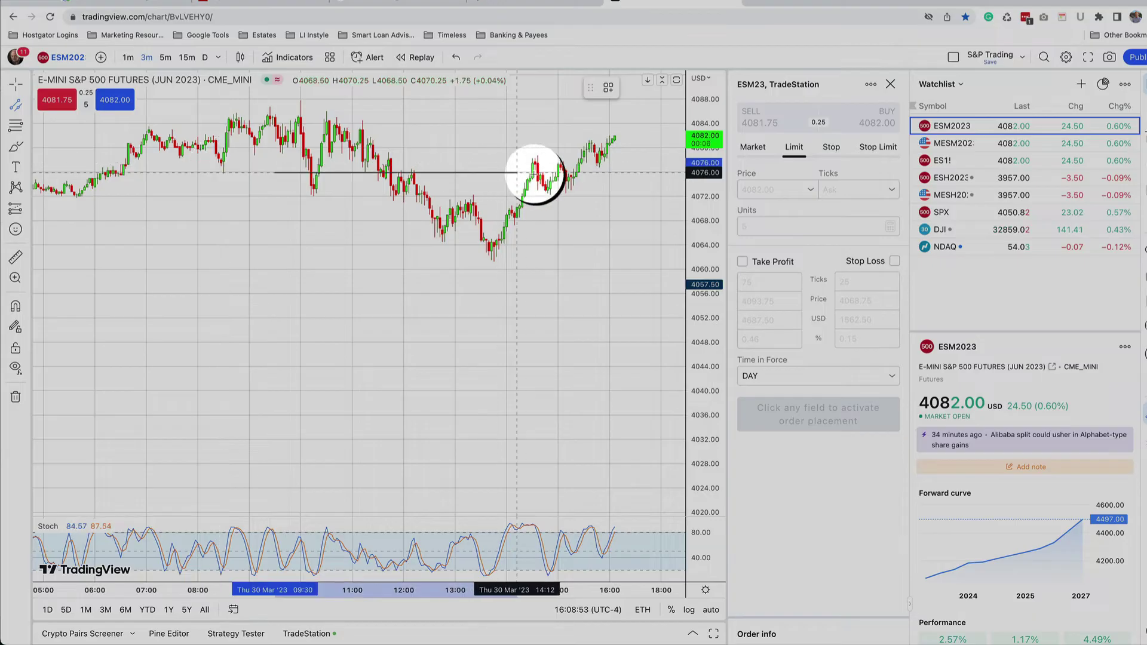
{"action": "left_click", "coordinate": [610, 174]}
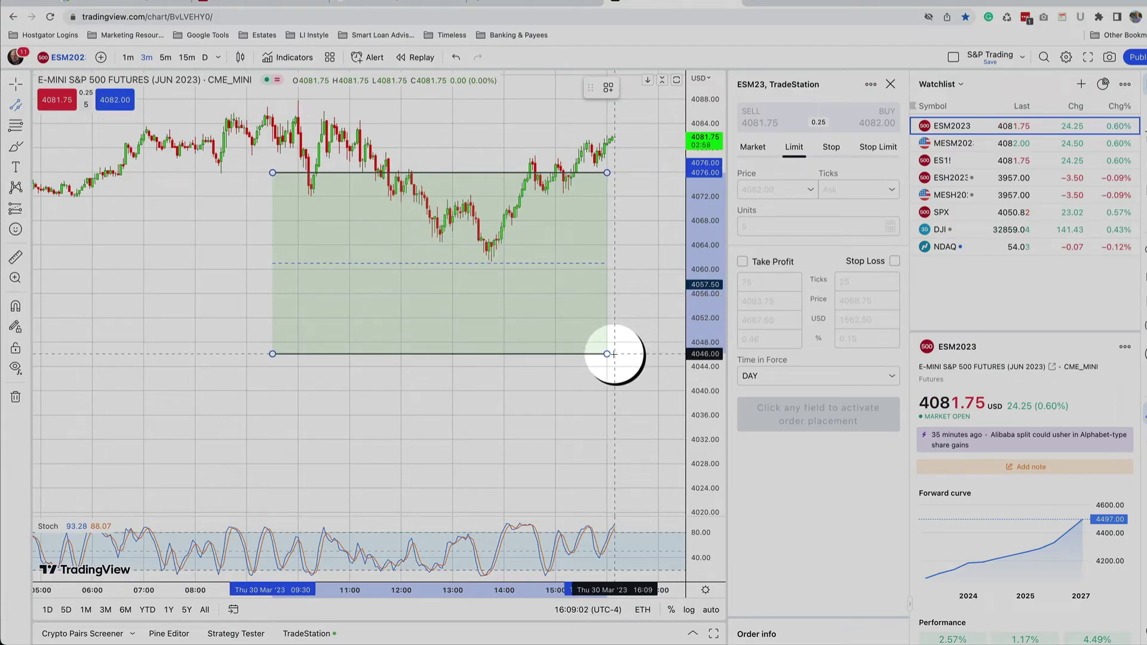
{"action": "left_click", "coordinate": [613, 354]}
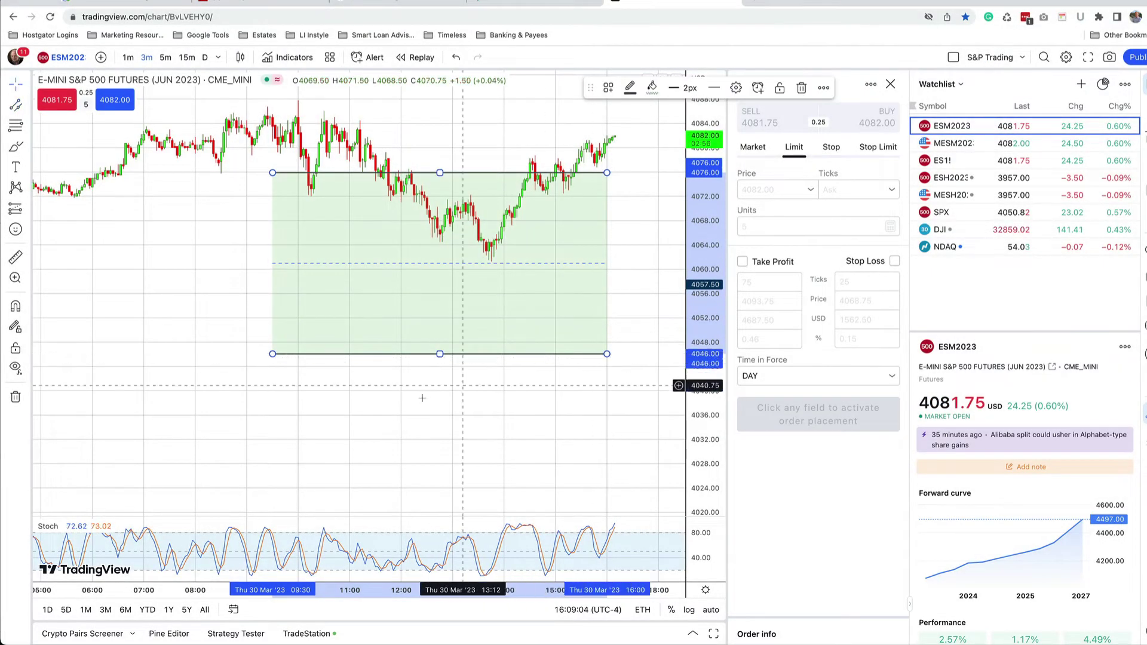
{"action": "left_click", "coordinate": [303, 403]}
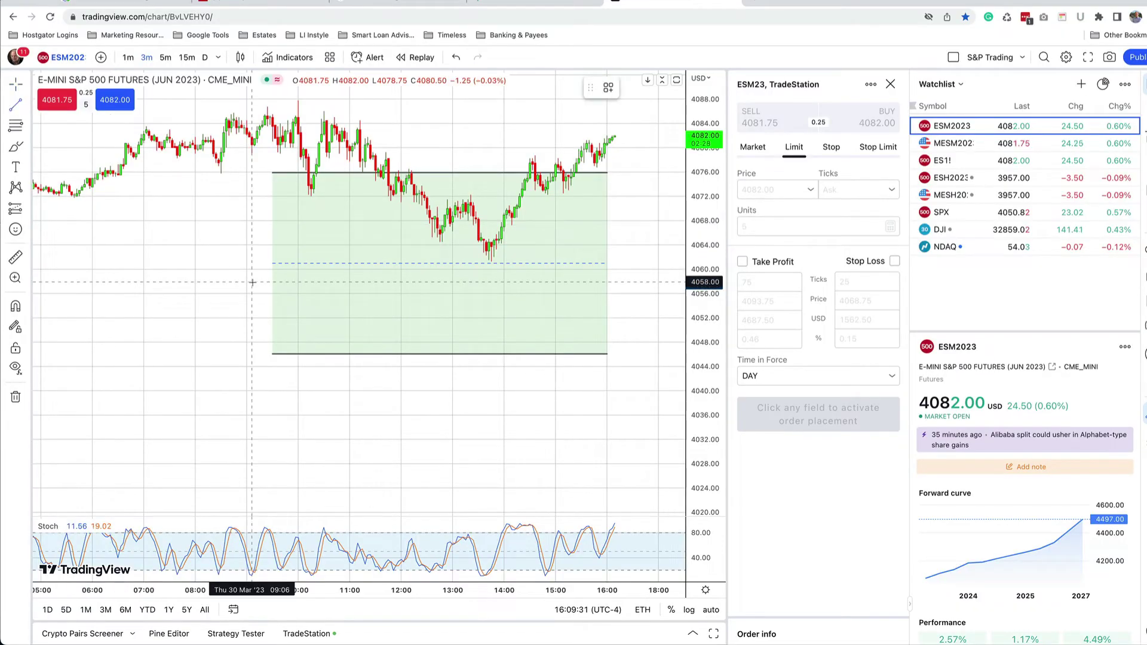
- Draw a horizontal trend line at 4058 spanning the channel
{"action": "key", "text": "alt+t"}
{"action": "left_click", "coordinate": [251, 282]}
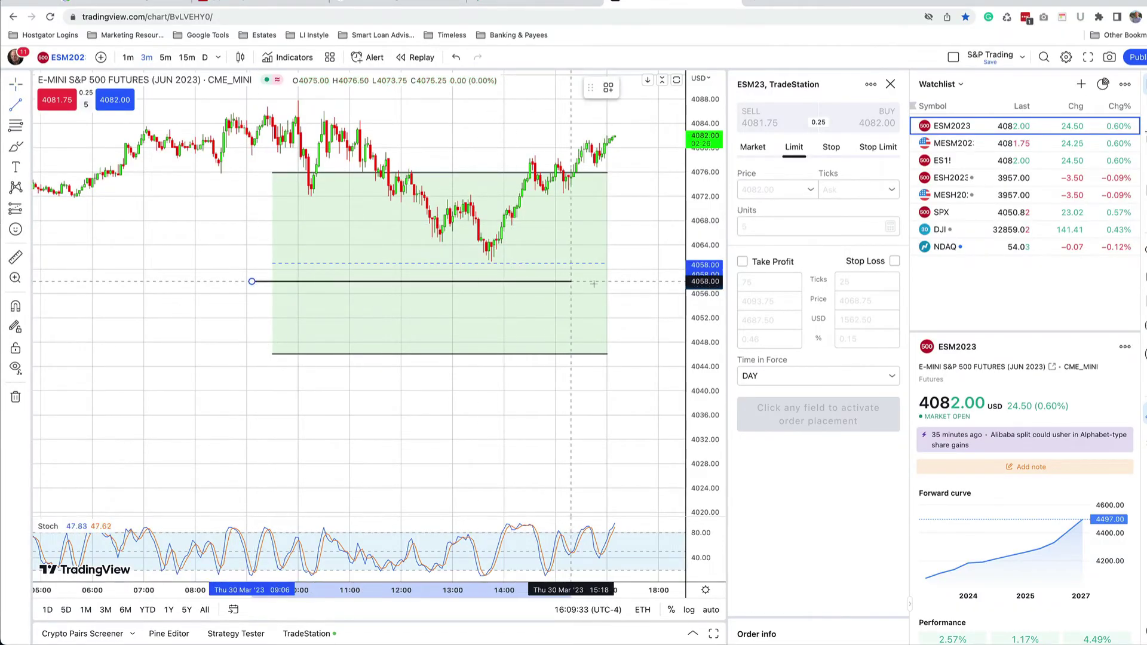
{"action": "left_click", "coordinate": [619, 282]}
{"action": "left_click", "coordinate": [593, 381]}
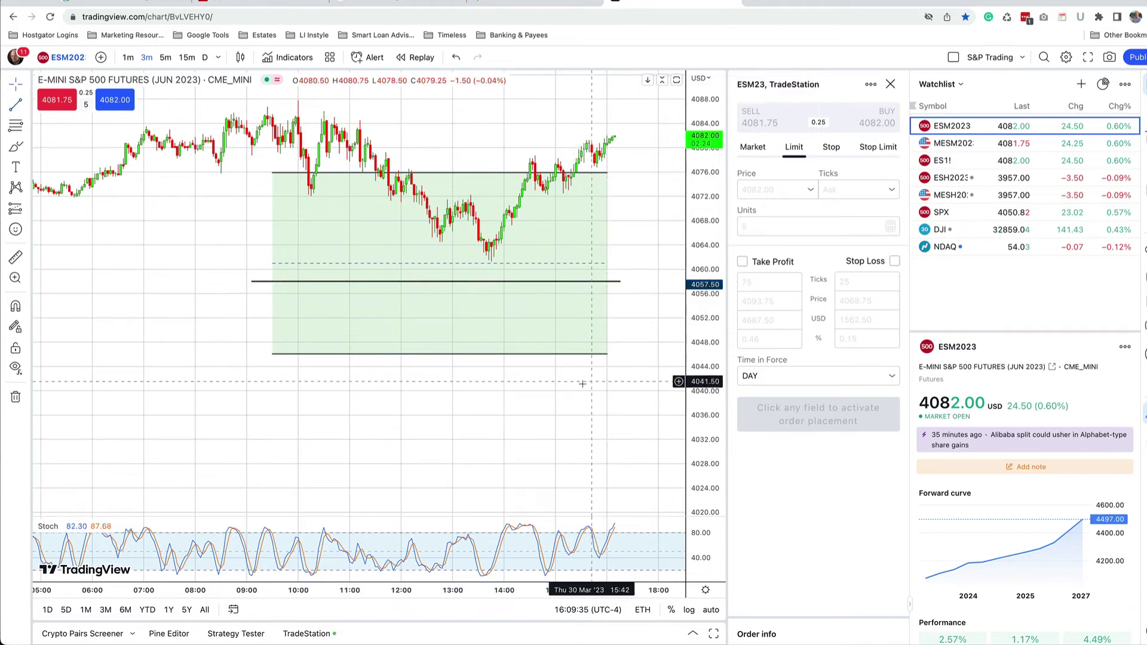
{"action": "left_click", "coordinate": [294, 177]}
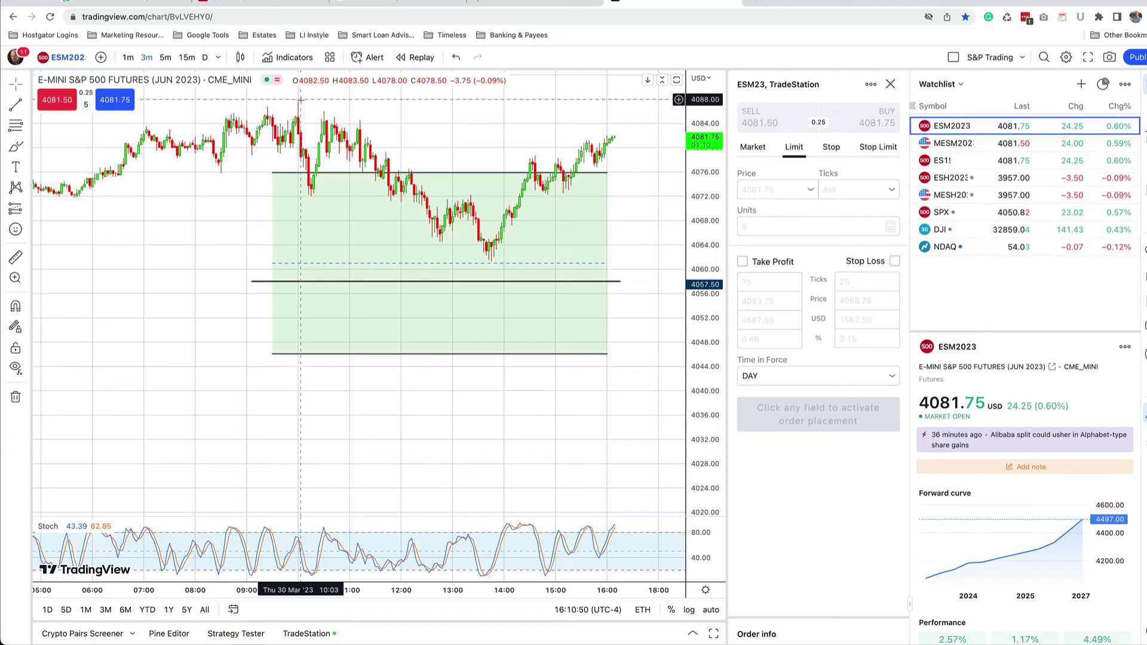
{"action": "left_click", "coordinate": [318, 175]}
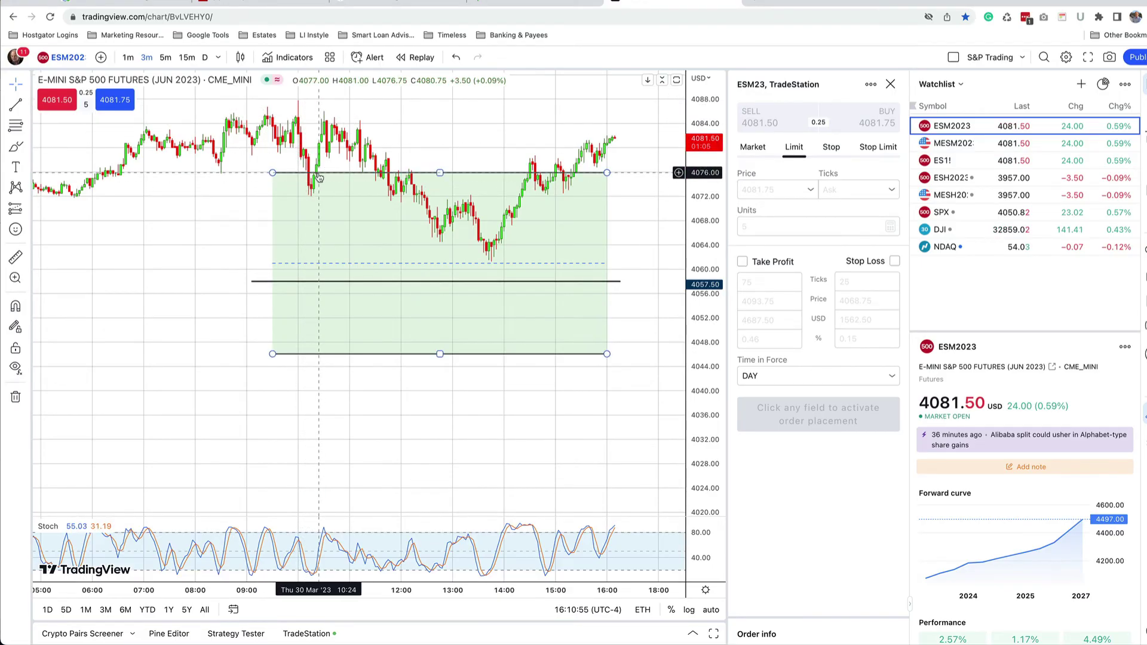
{"action": "left_click", "coordinate": [298, 105]}
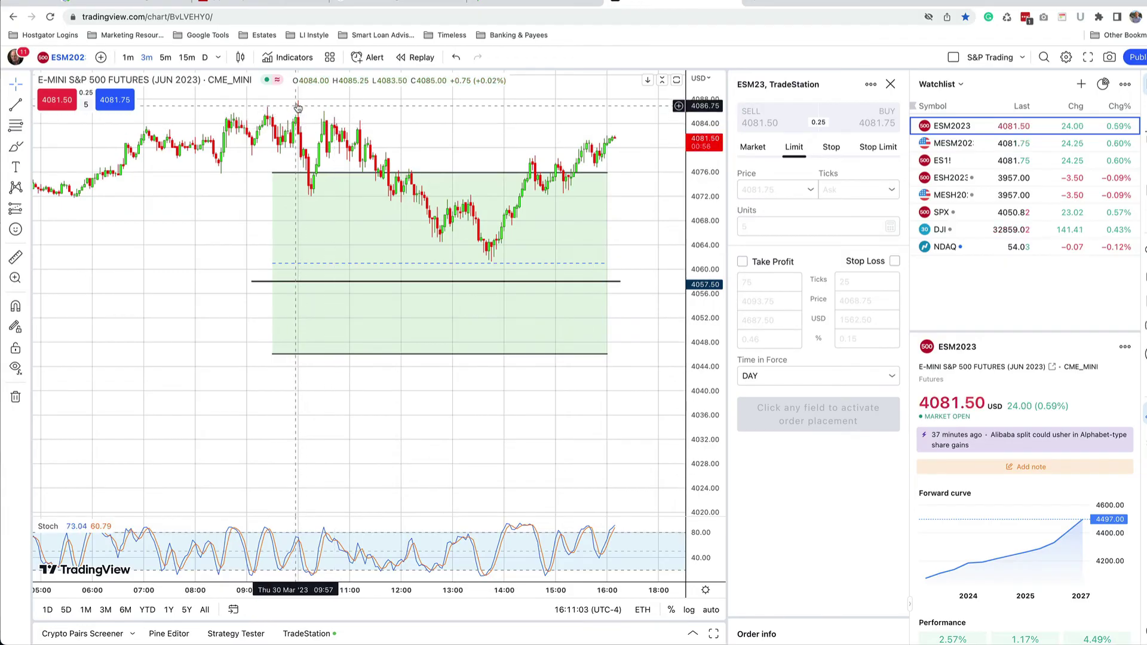
{"action": "left_click", "coordinate": [326, 107]}
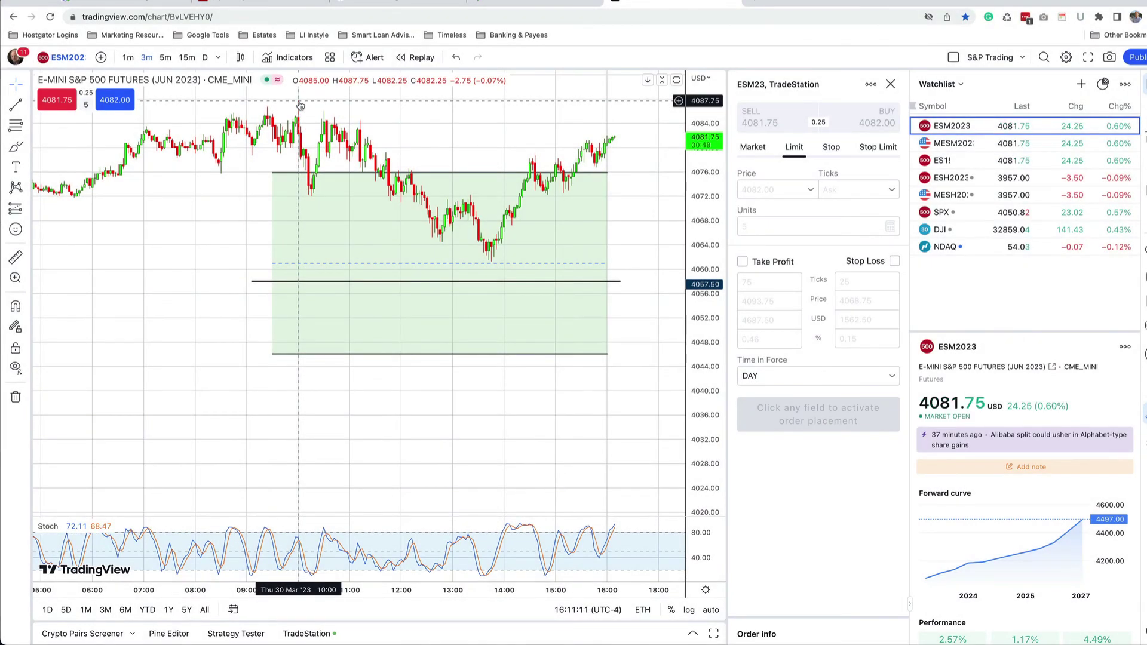
- Drag the parallel channel upward to span about 4088 down to the 4058 line
{"action": "left_click", "coordinate": [339, 176]}
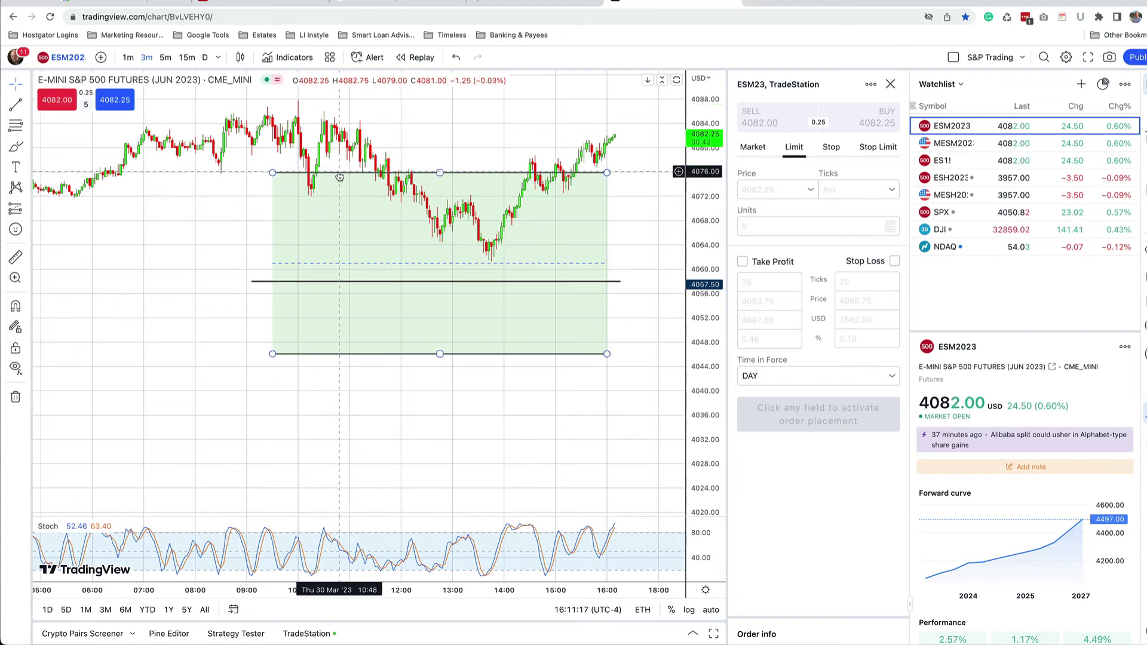
{"action": "left_click", "coordinate": [339, 176], "text": "shift"}
{"action": "left_click_drag", "start_coordinate": [336, 161], "coordinate": [339, 186]}
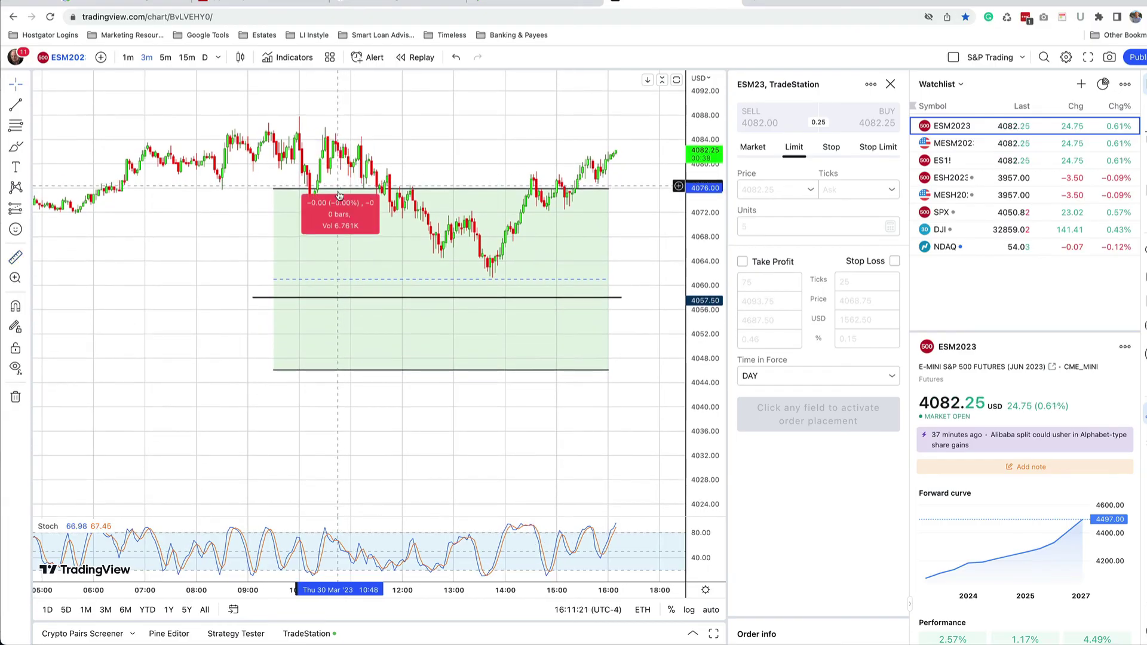
{"action": "left_click", "coordinate": [339, 189]}
{"action": "left_click_drag", "start_coordinate": [339, 194], "coordinate": [337, 120]}
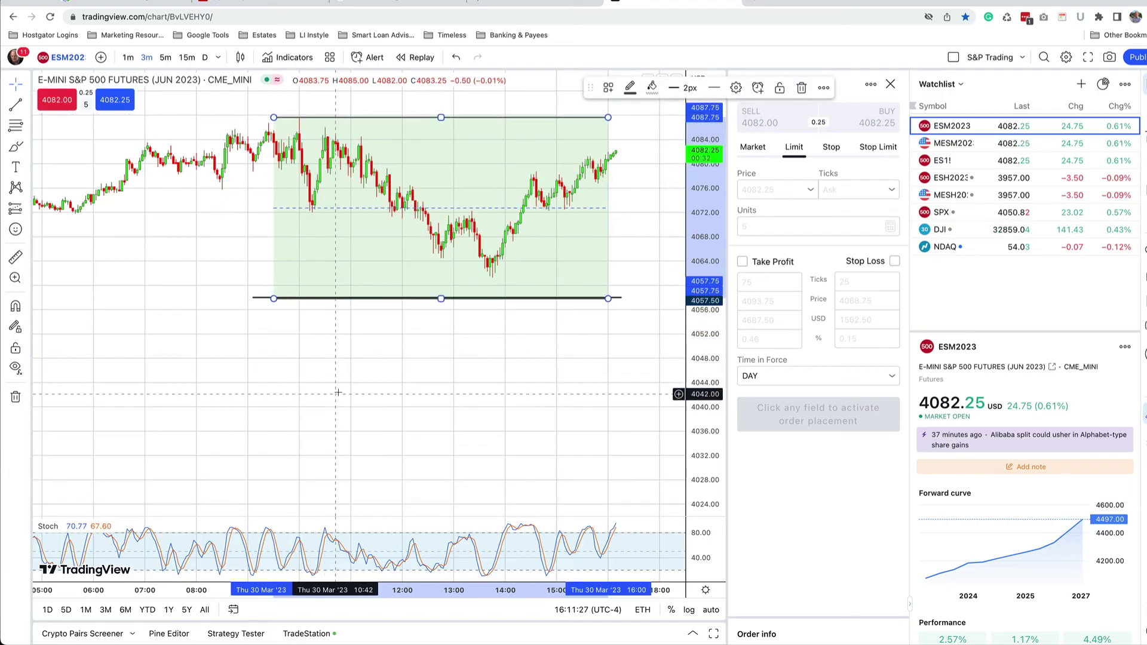
{"action": "left_click", "coordinate": [329, 365]}
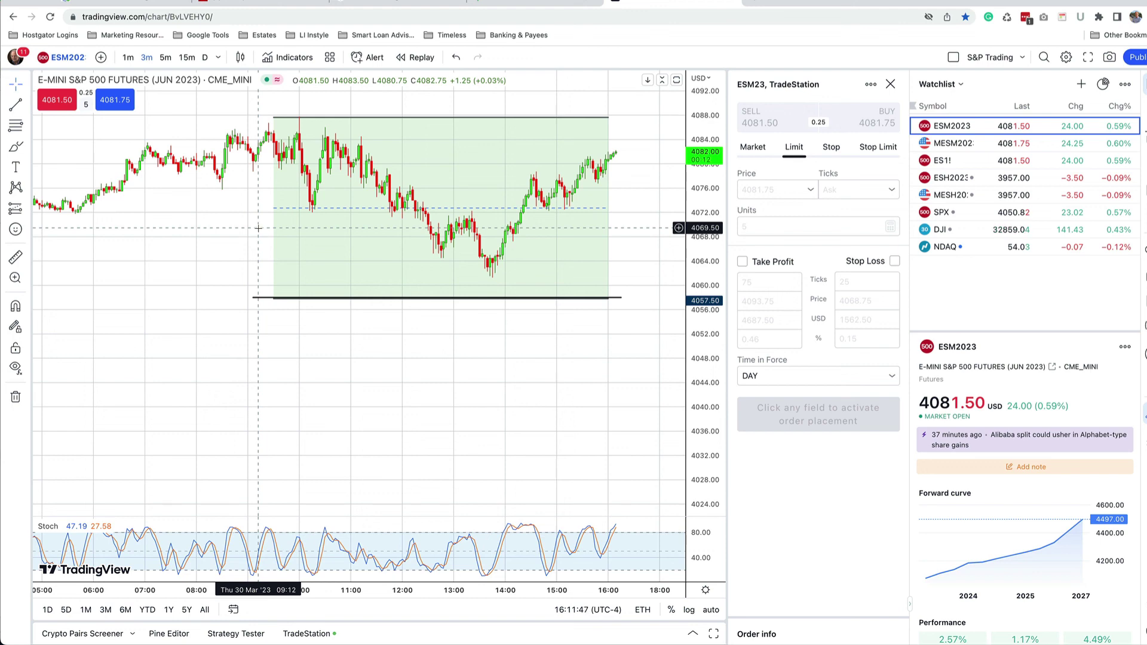
{"action": "scroll", "coordinate": [258, 228], "scroll_direction": "right", "scroll_amount": 2}
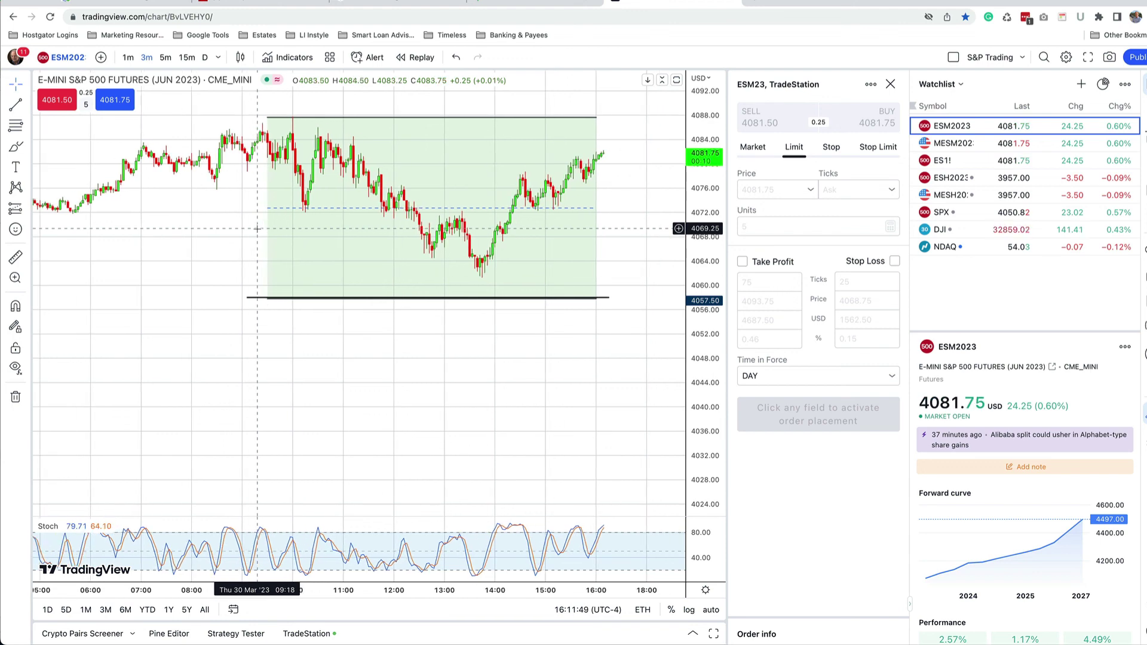